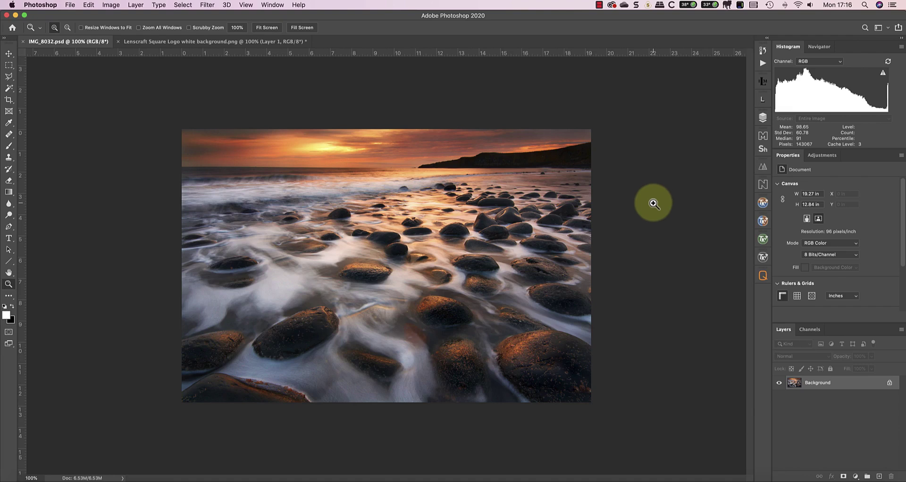
Create a new empty layer named 'Watermark' from the Layer > New menu.
{"action": "left_click", "coordinate": [140, 6]}
{"action": "mouse_move", "coordinate": [144, 15]}
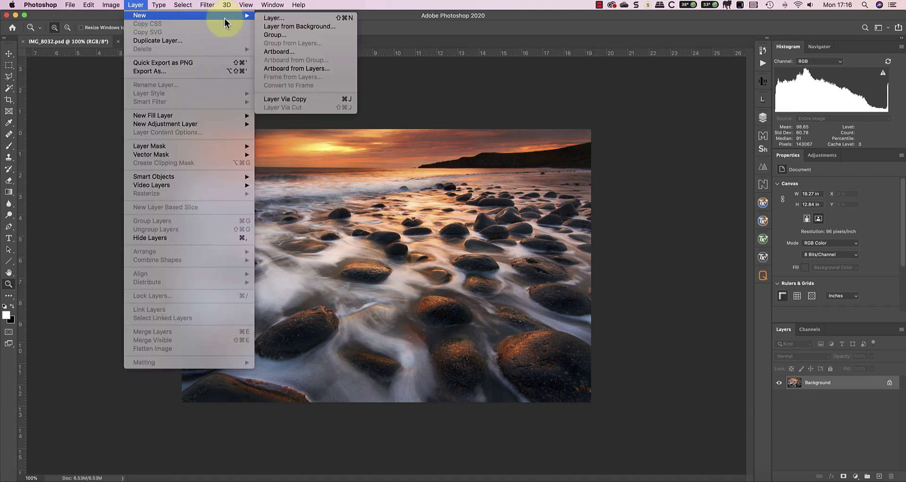
{"action": "left_click", "coordinate": [264, 18]}
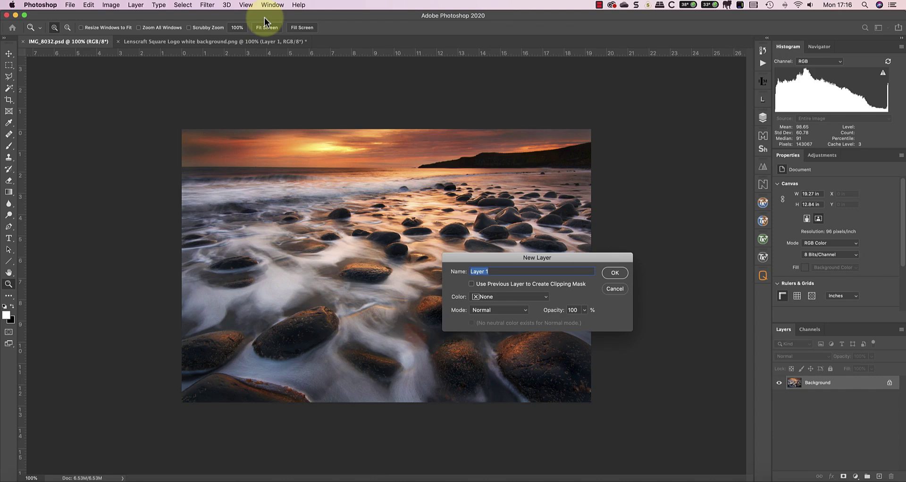
{"action": "type", "text": "Watermark"}
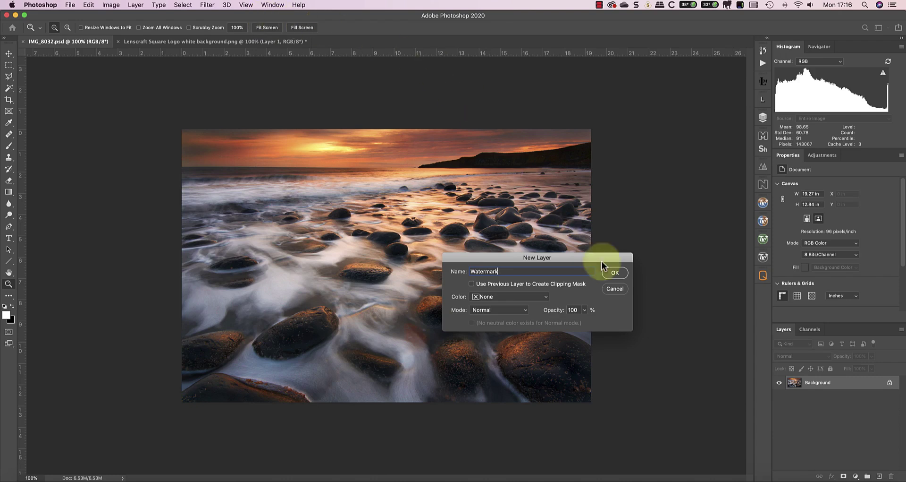
{"action": "left_click", "coordinate": [616, 273]}
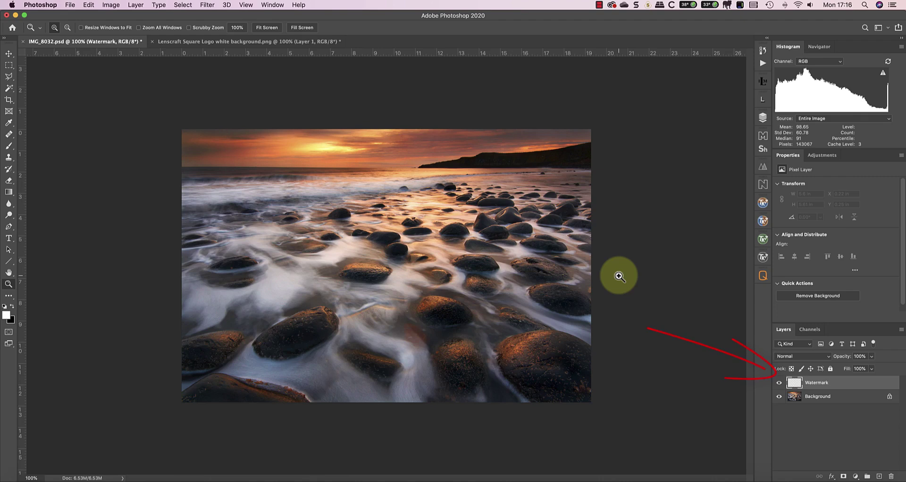
Set the Type tool to Arial Black 30 pt in white.
{"action": "left_click", "coordinate": [7, 239]}
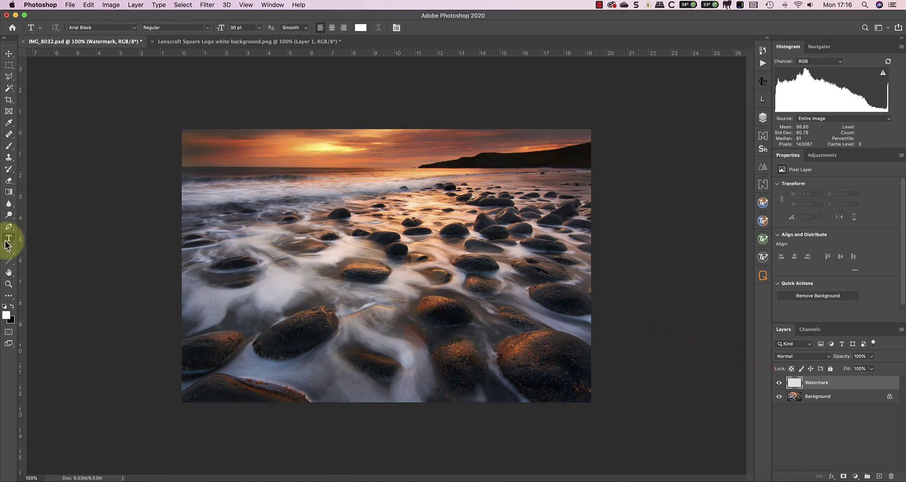
{"action": "left_click", "coordinate": [133, 27]}
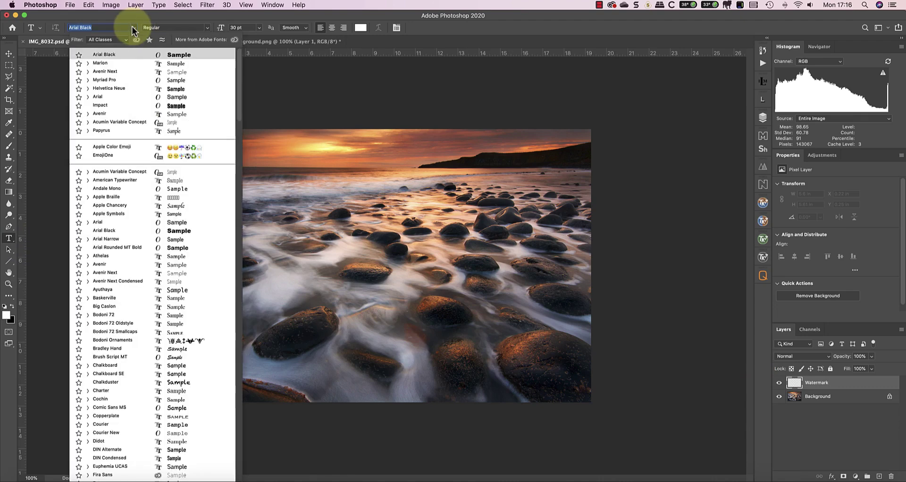
{"action": "left_click", "coordinate": [110, 55]}
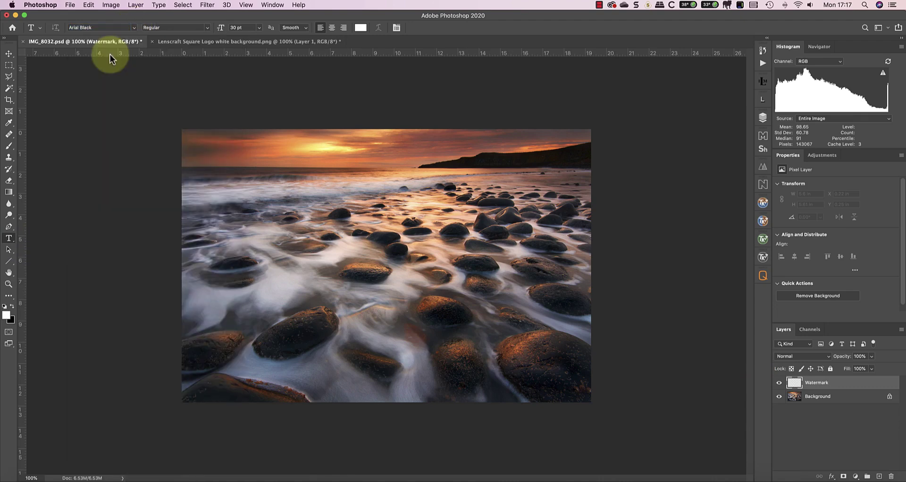
{"action": "left_click", "coordinate": [360, 28]}
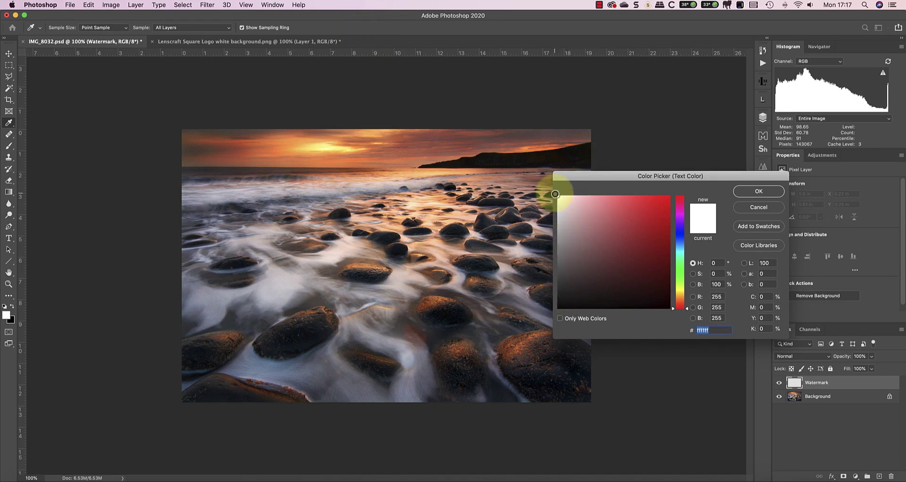
{"action": "left_click", "coordinate": [759, 191]}
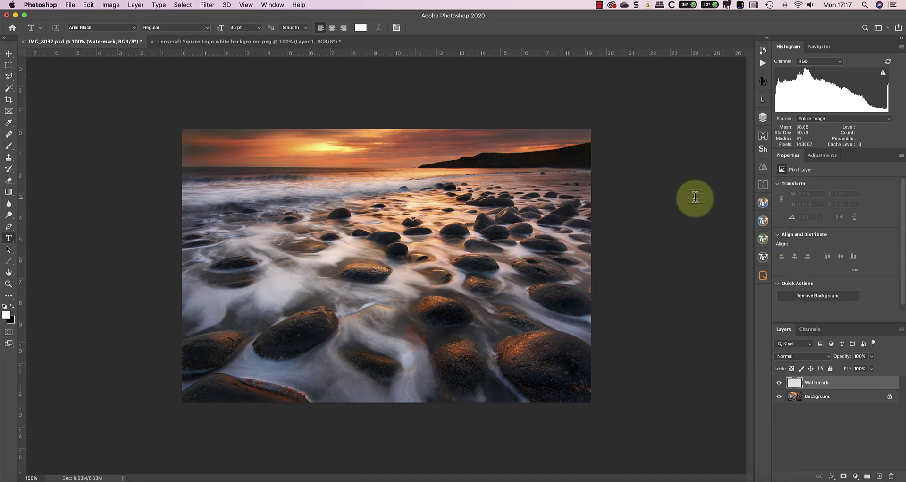
Type 'Lenscraft' and 'Photography' on two lines at the photo's lower left.
{"action": "left_click", "coordinate": [220, 331]}
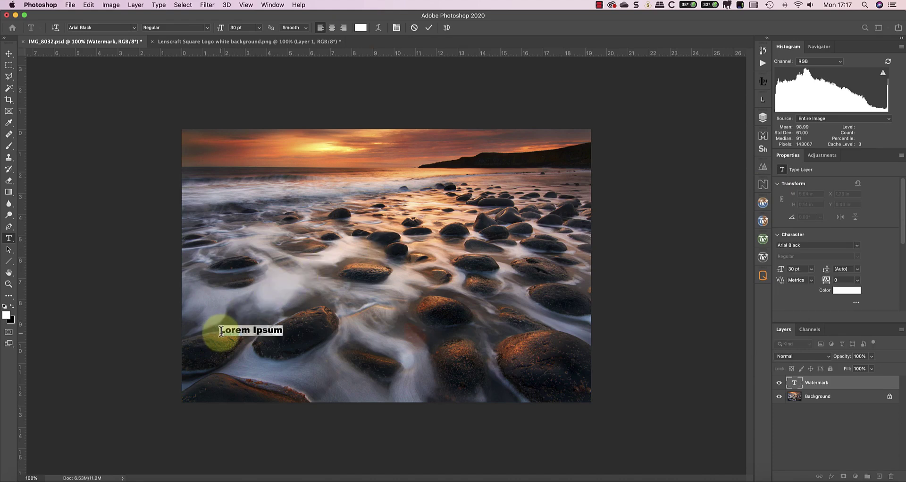
{"action": "type", "text": "Lenscraft"}
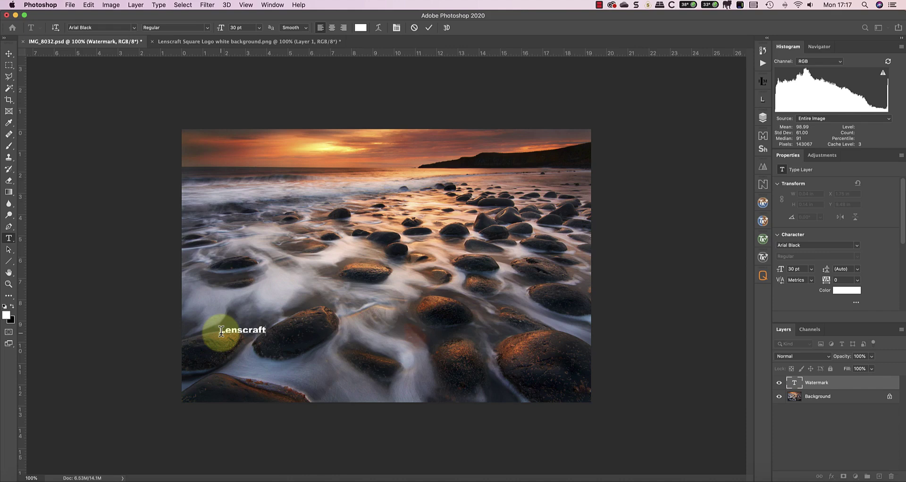
{"action": "key", "text": "Return"}
{"action": "type", "text": "Photography"}
Commit the text, enlarge it to 48 pt, and drag it lower and slightly right.
{"action": "left_click", "coordinate": [428, 29]}
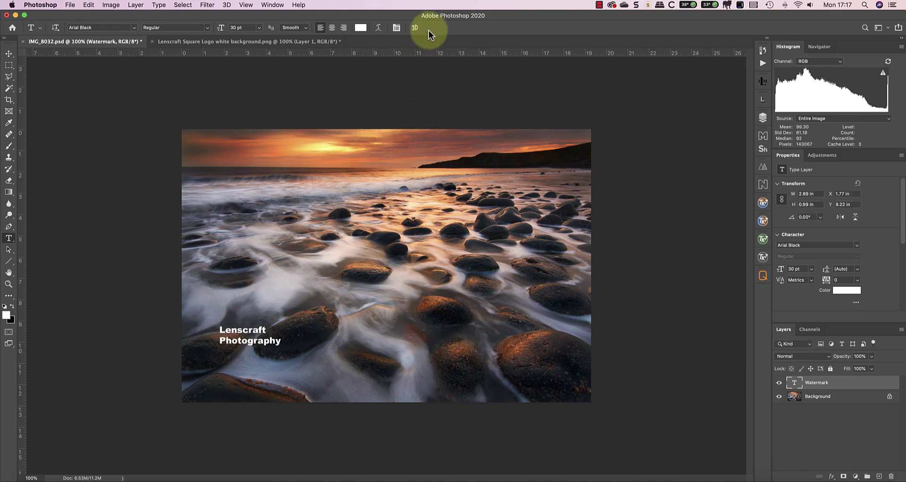
{"action": "key", "text": "v"}
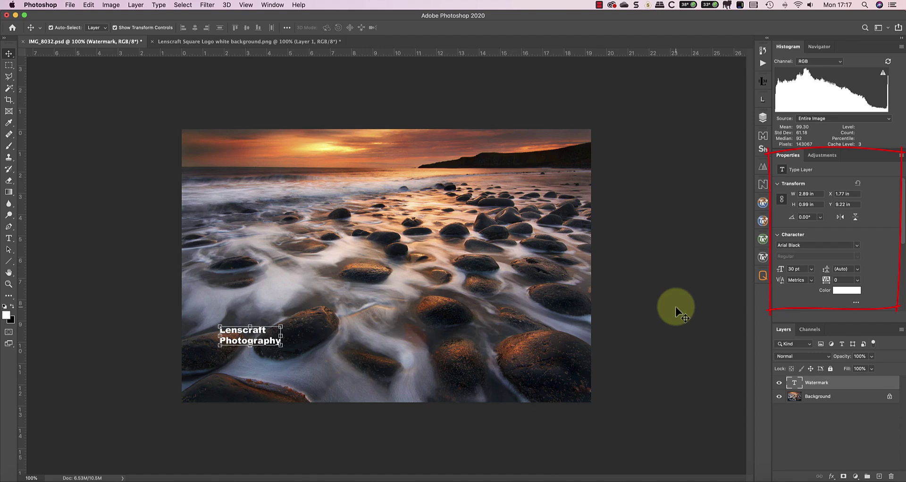
{"action": "left_click", "coordinate": [811, 269]}
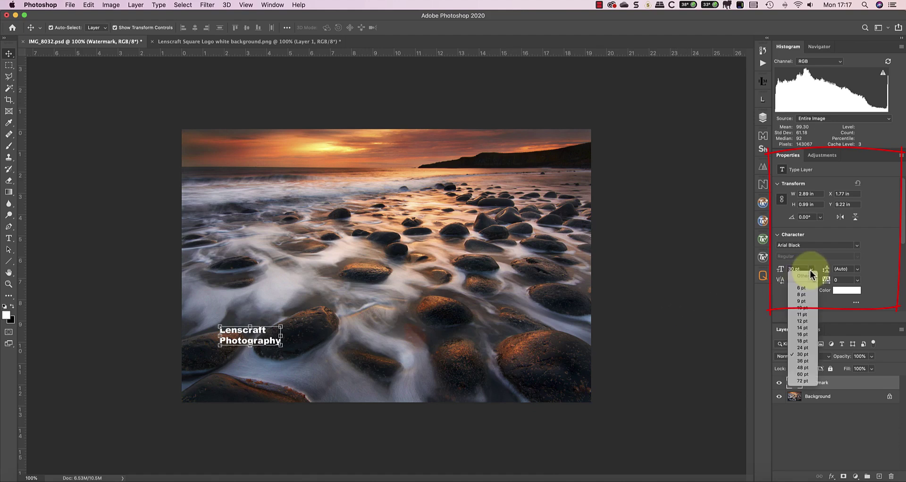
{"action": "left_click", "coordinate": [803, 367]}
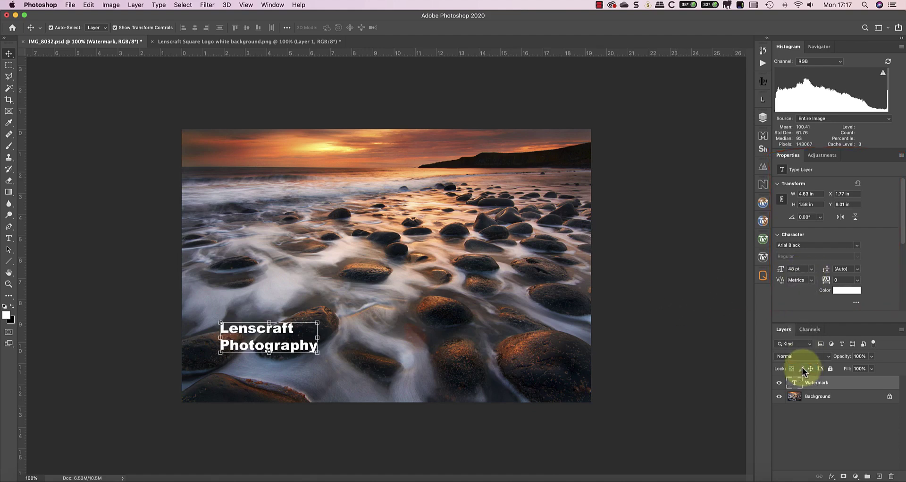
{"action": "left_click_drag", "start_coordinate": [245, 348], "coordinate": [267, 366]}
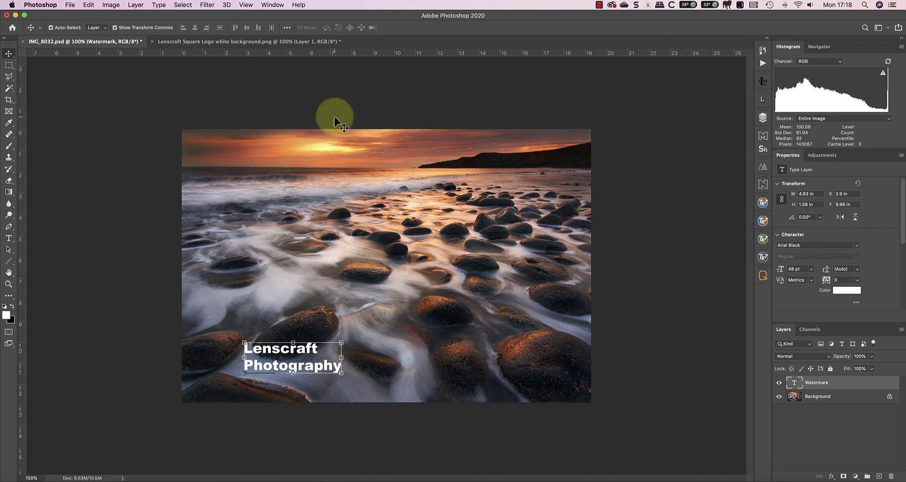
Copy the logo layer into the beach photo and shrink it beside the Lenscraft text.
{"action": "left_click", "coordinate": [254, 42]}
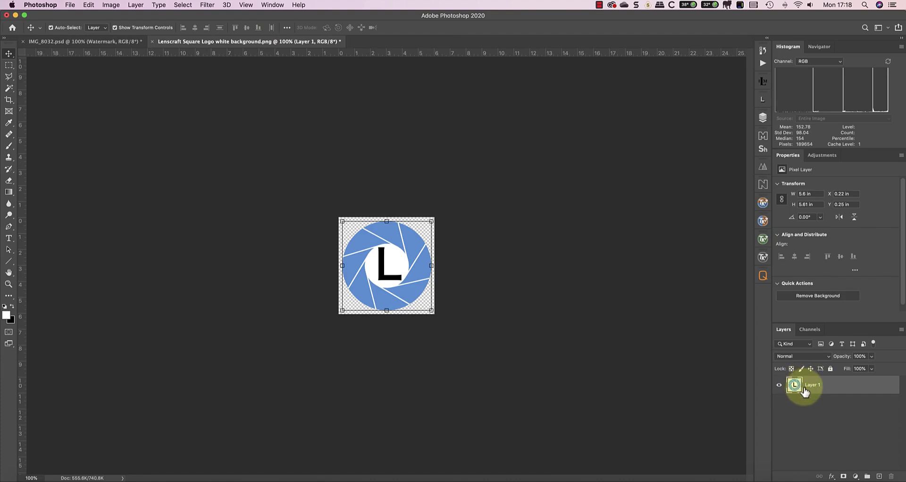
{"action": "left_click_drag", "start_coordinate": [805, 391], "coordinate": [254, 281]}
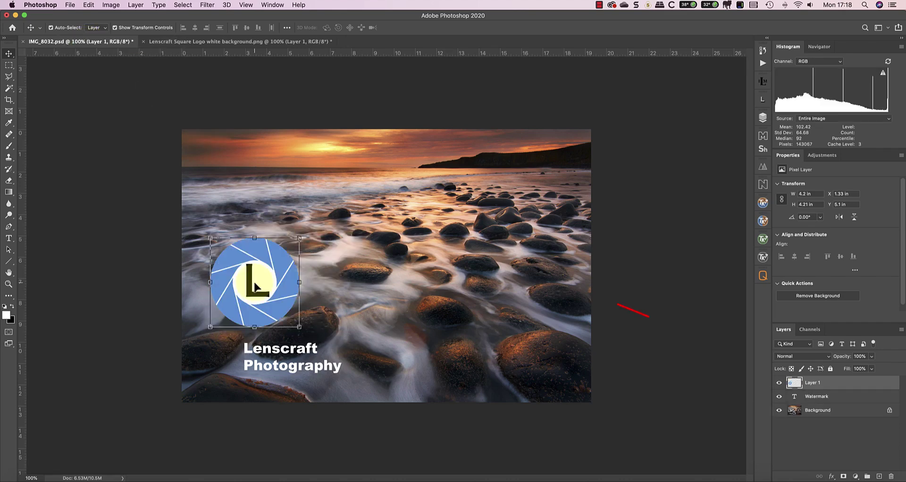
{"action": "left_click_drag", "start_coordinate": [208, 237], "coordinate": [217, 363]}
{"action": "left_click_drag", "start_coordinate": [253, 320], "coordinate": [252, 320]}
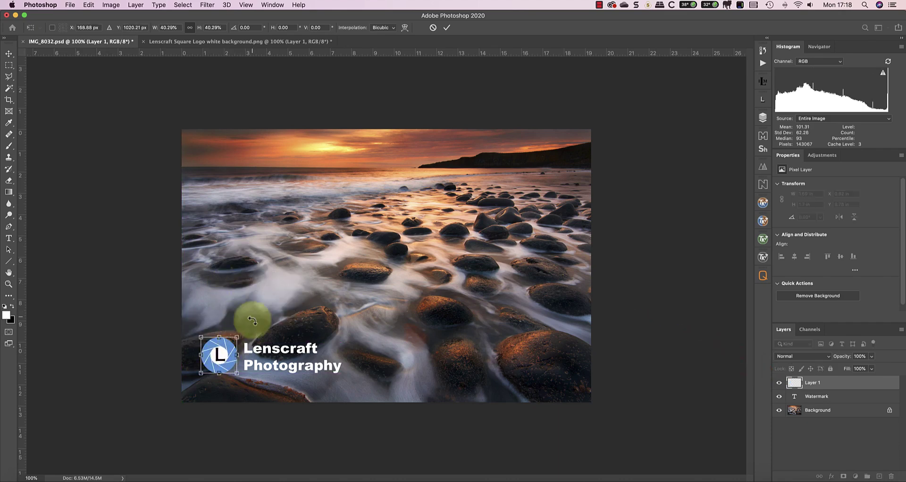
{"action": "left_click", "coordinate": [446, 28]}
Select both Layer 1 (logo) and the Watermark text layer.
{"action": "left_click", "coordinate": [612, 139]}
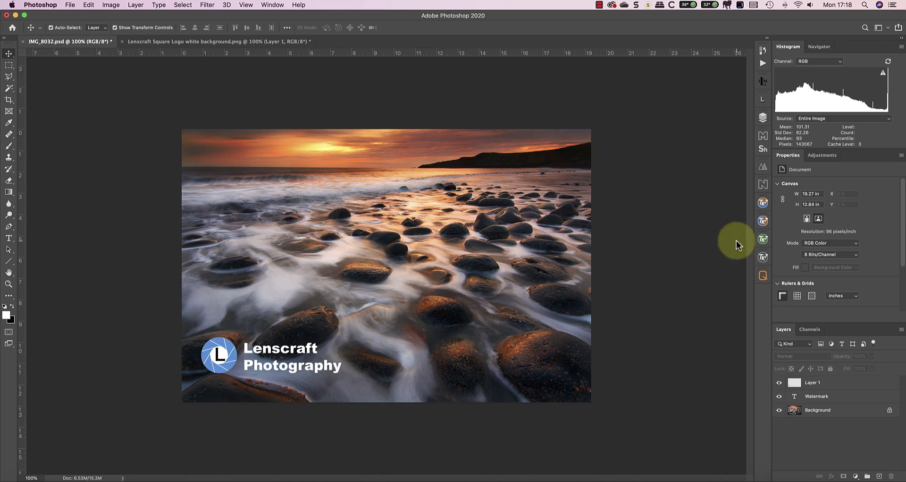
{"action": "left_click", "coordinate": [805, 384]}
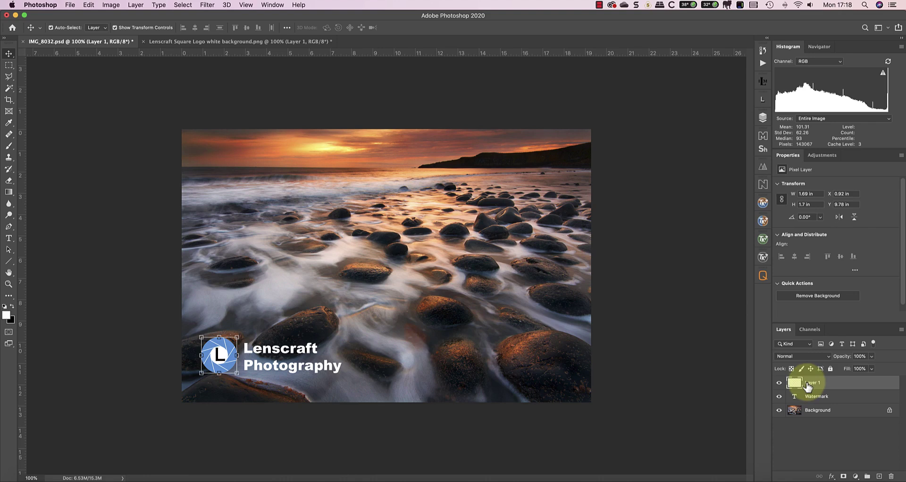
{"action": "left_click", "coordinate": [803, 396], "text": "shift"}
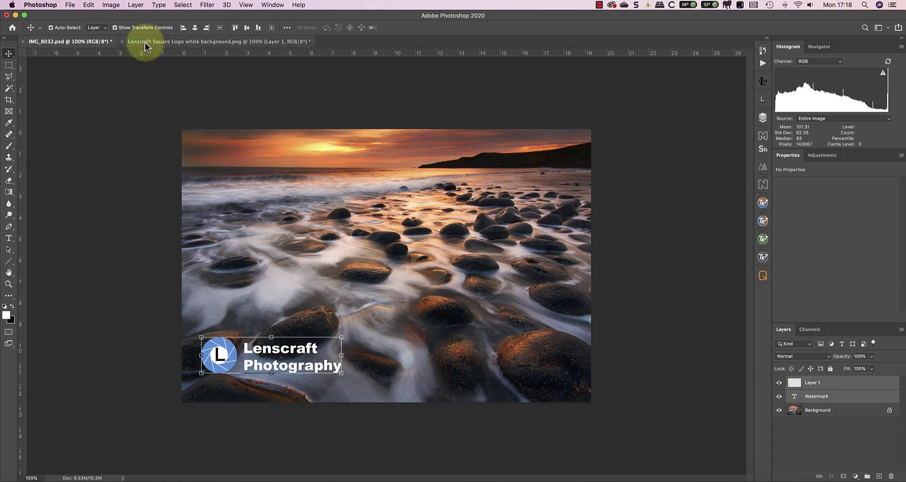
Merge the logo and text layers and rename the merged layer 'Watermark'.
{"action": "left_click", "coordinate": [136, 5]}
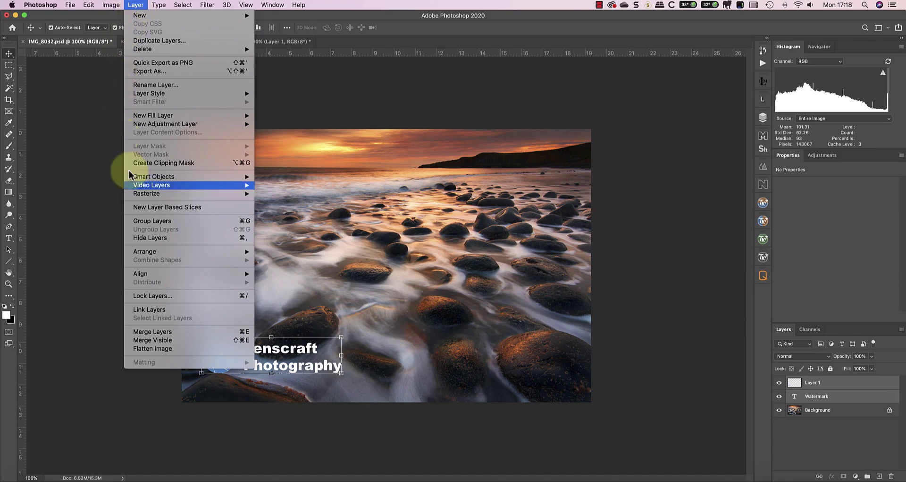
{"action": "left_click", "coordinate": [205, 331]}
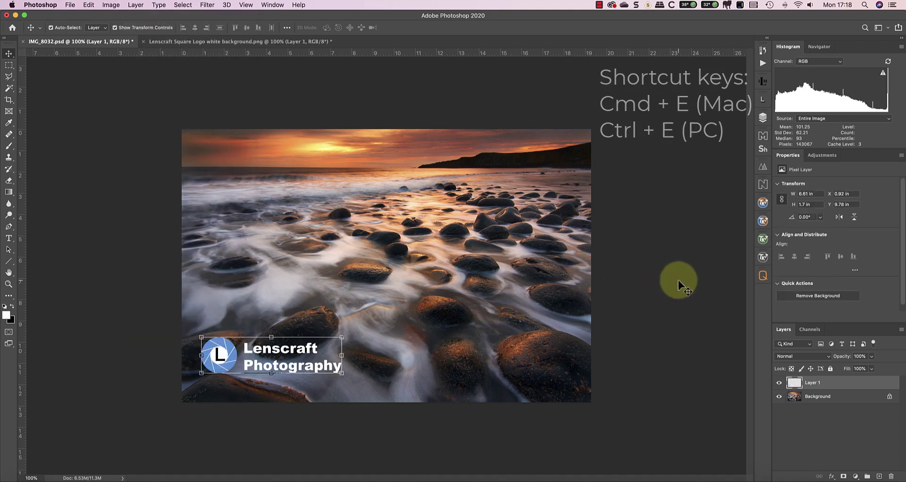
{"action": "double_click", "coordinate": [802, 381]}
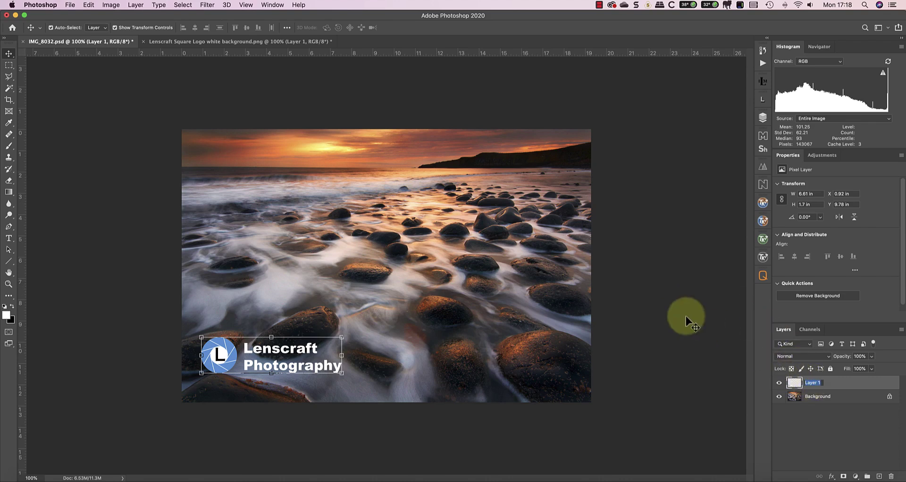
{"action": "type", "text": "Watermark"}
{"action": "key", "text": "Return"}
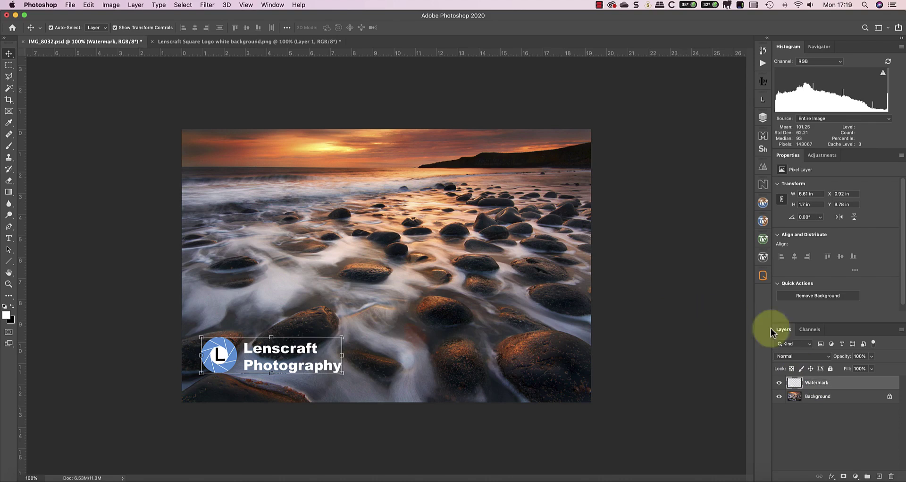
Lower the Watermark layer's opacity to 40%.
{"action": "left_click", "coordinate": [872, 356]}
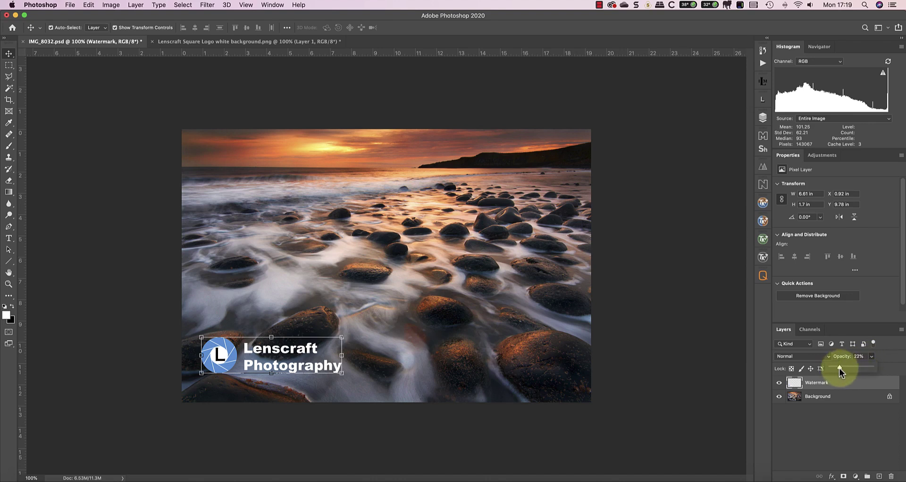
{"action": "left_click_drag", "start_coordinate": [839, 367], "coordinate": [846, 367]}
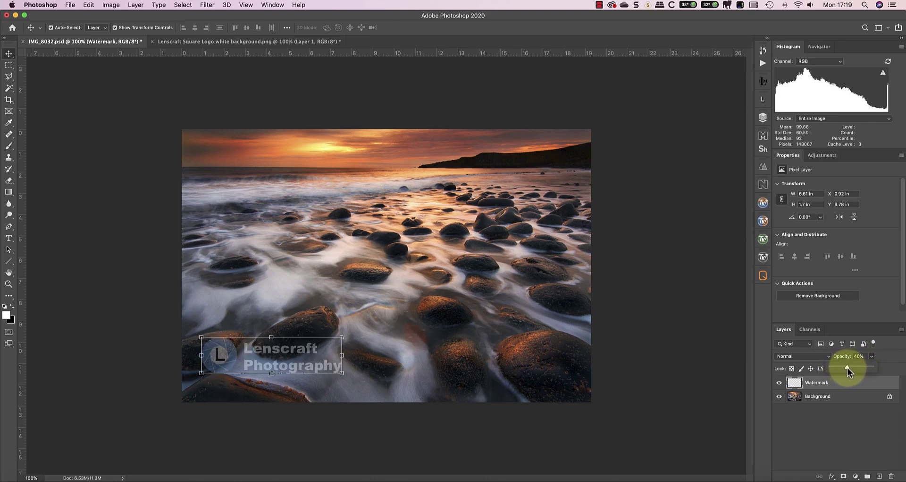
{"action": "left_click", "coordinate": [672, 333]}
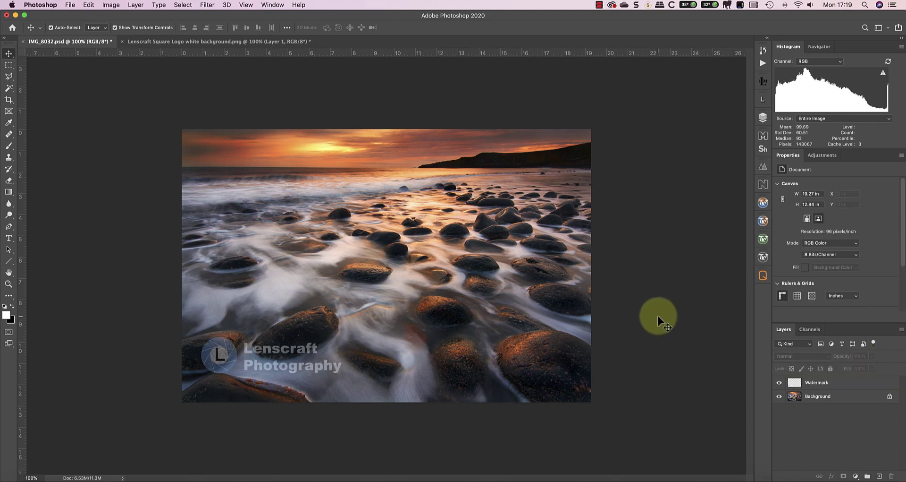
Add a Drop Shadow at a 133° angle with 26% opacity and size 11.
{"action": "left_click", "coordinate": [802, 381]}
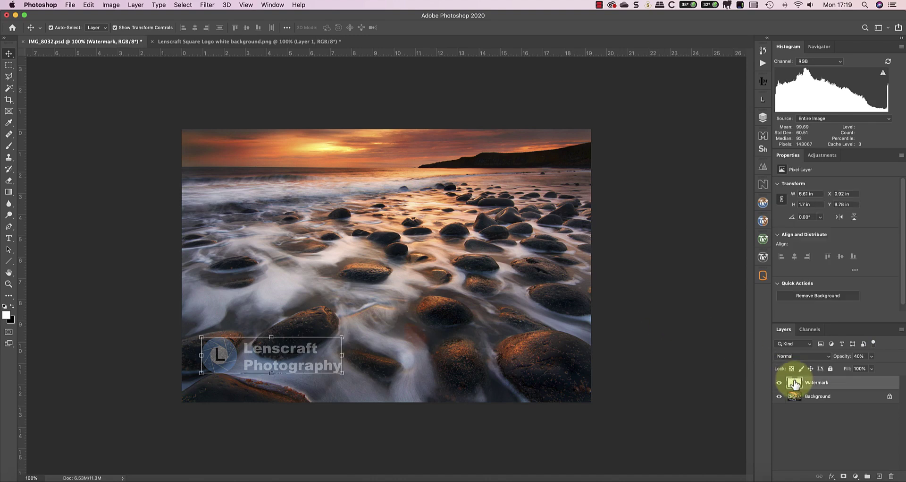
{"action": "left_click", "coordinate": [832, 476]}
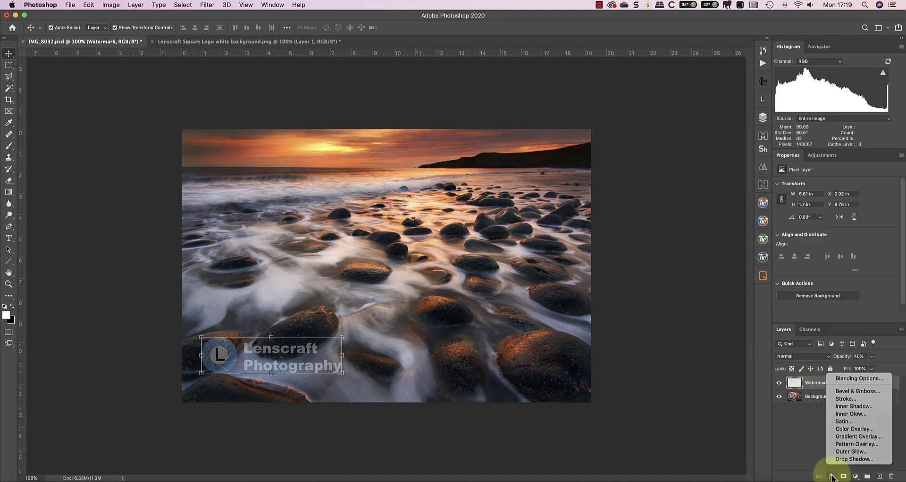
{"action": "left_click", "coordinate": [839, 459]}
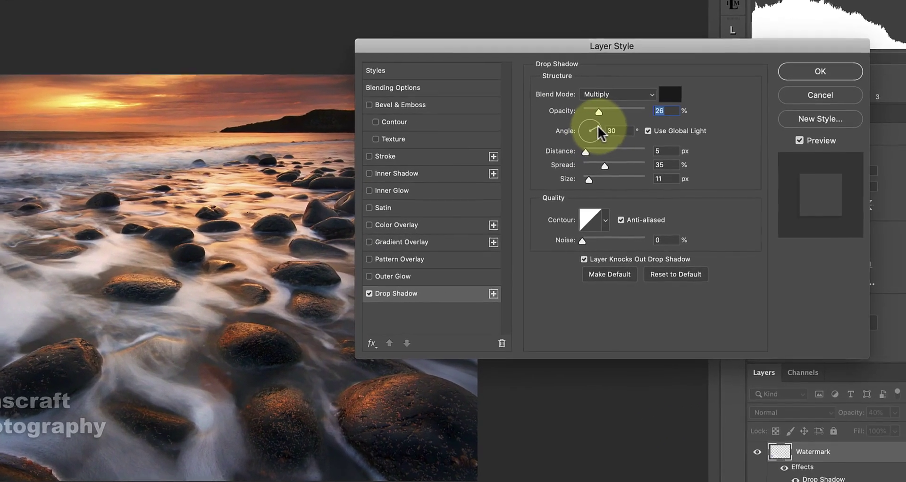
{"action": "left_click", "coordinate": [635, 152]}
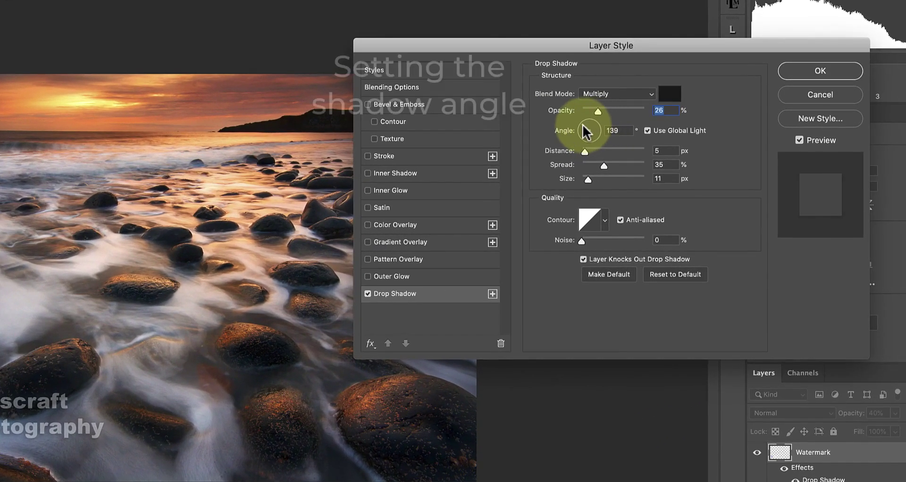
{"action": "left_click_drag", "start_coordinate": [583, 125], "coordinate": [584, 125]}
{"action": "left_click", "coordinate": [586, 130]}
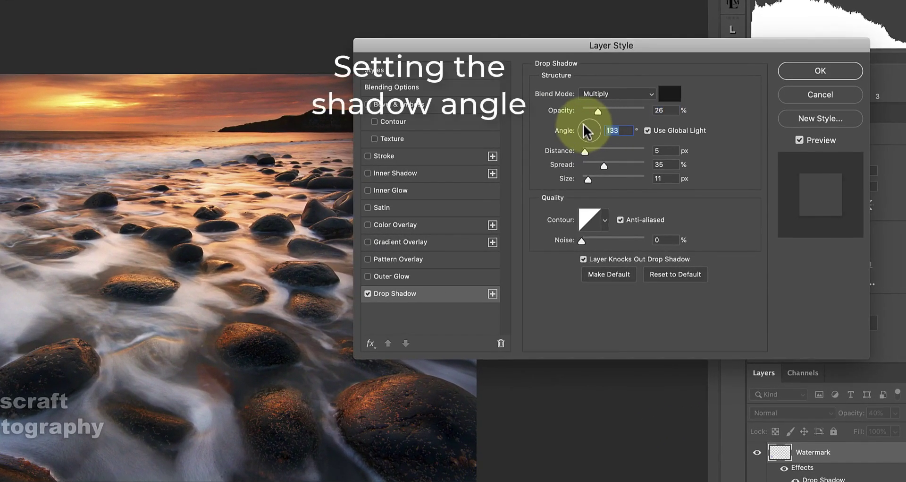
{"action": "left_click", "coordinate": [826, 72]}
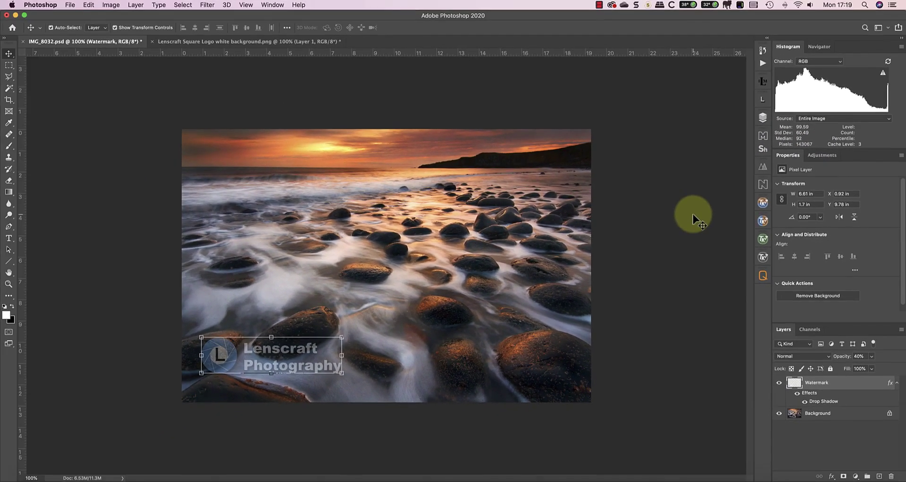
Delete the Background photo layer, leaving only the Watermark layer.
{"action": "left_click", "coordinate": [628, 199]}
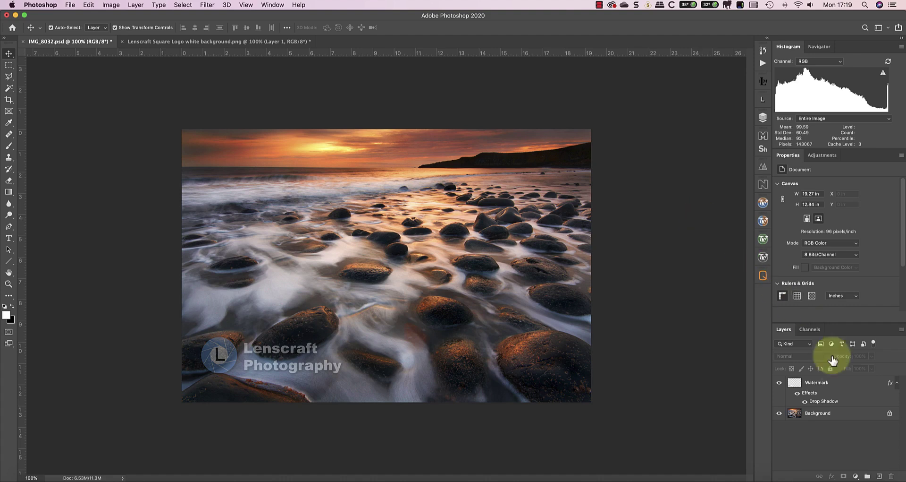
{"action": "left_click", "coordinate": [832, 418]}
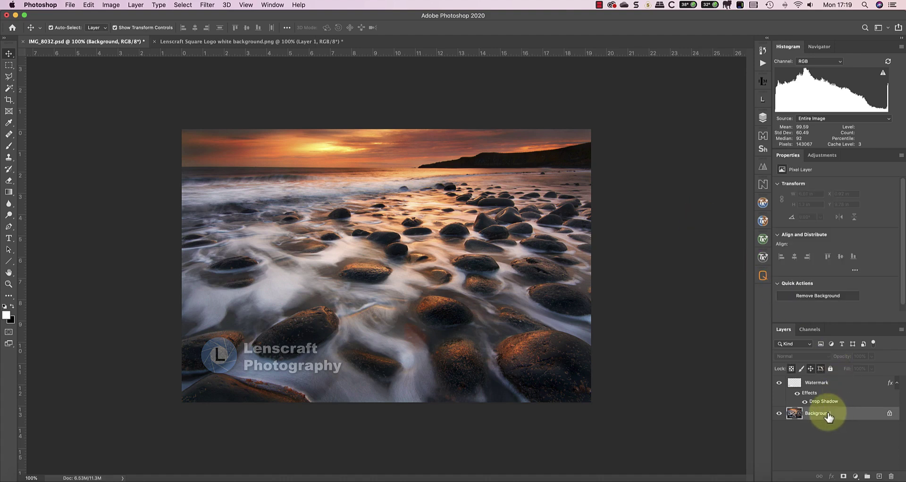
{"action": "left_click", "coordinate": [891, 475]}
{"action": "left_click", "coordinate": [520, 166]}
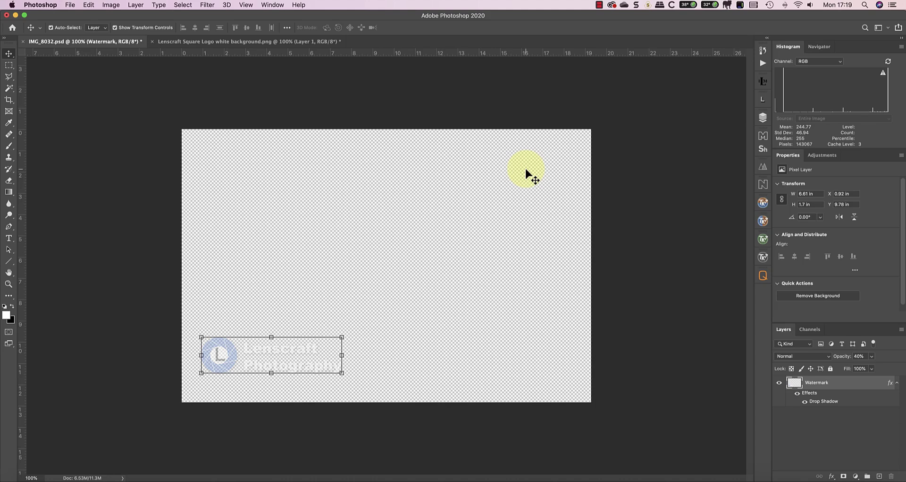
Save the document as Watermarks.psd.
{"action": "left_click", "coordinate": [701, 272]}
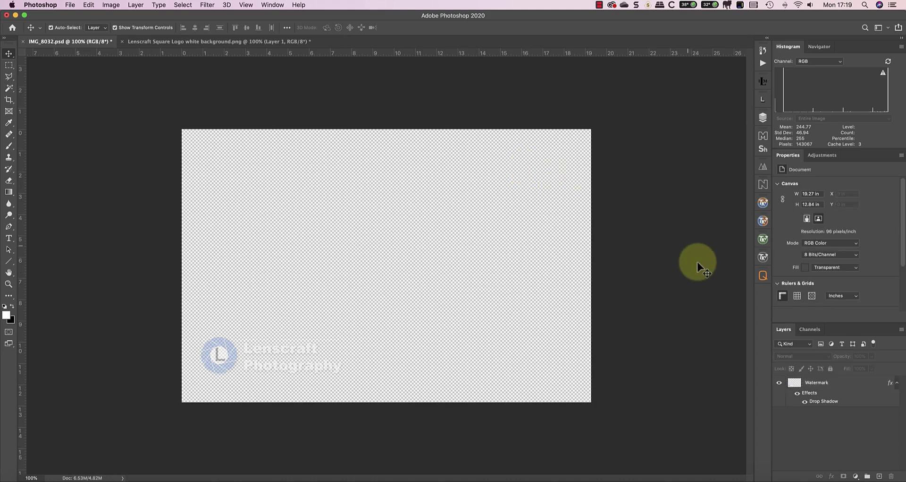
{"action": "left_click", "coordinate": [70, 5]}
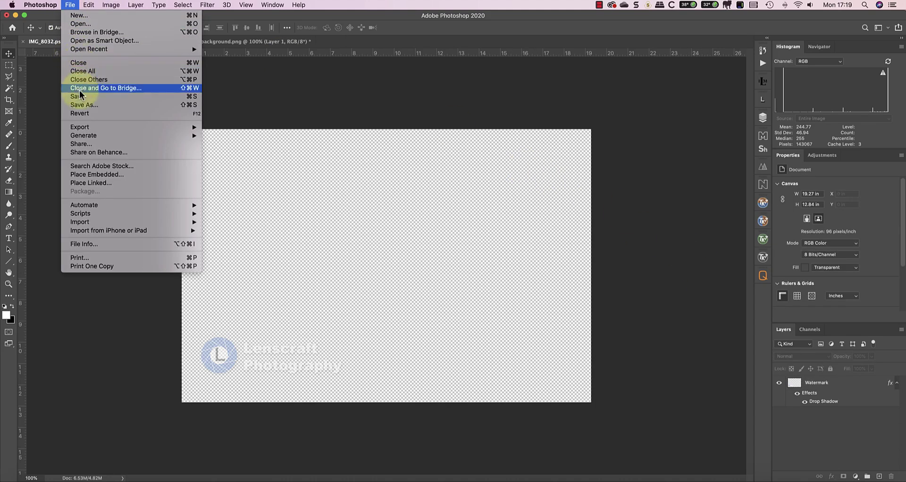
{"action": "left_click", "coordinate": [84, 104]}
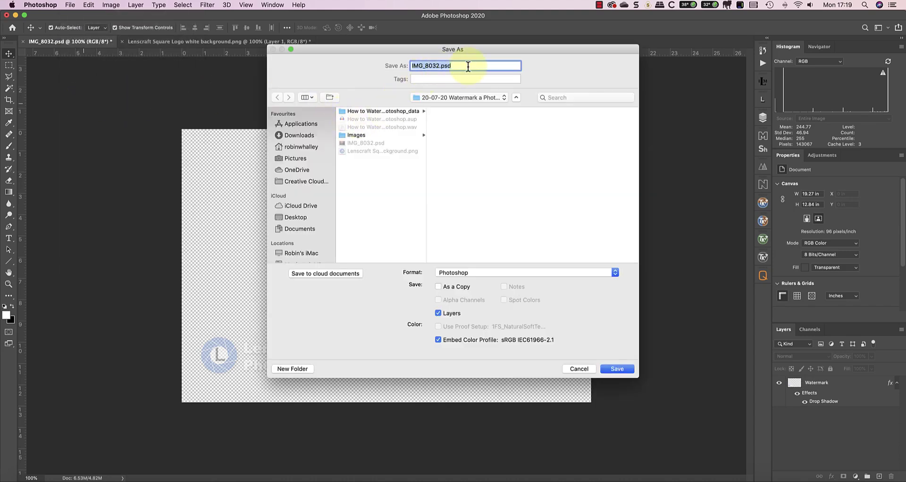
{"action": "type", "text": "Watermarks"}
{"action": "key", "text": "Return"}
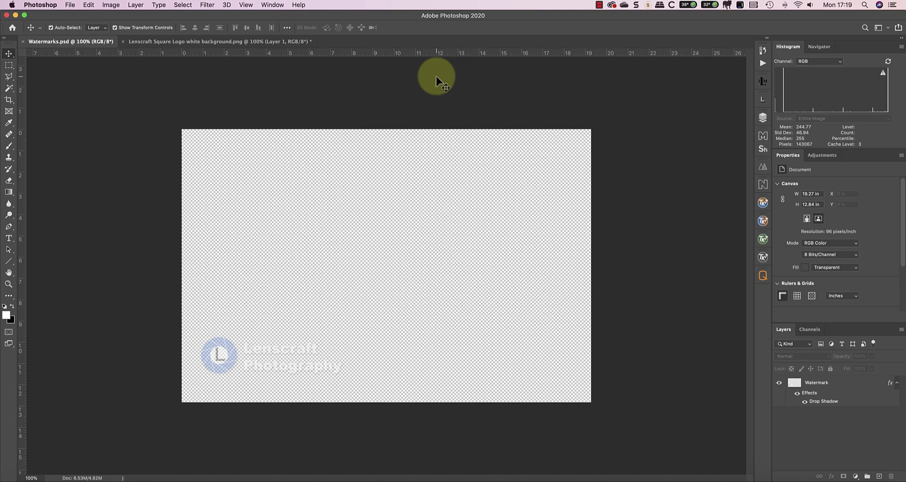
Open IMG_4636.jpg from the Images folder, keeping its embedded colour profile.
{"action": "left_click", "coordinate": [69, 5]}
{"action": "left_click", "coordinate": [74, 24]}
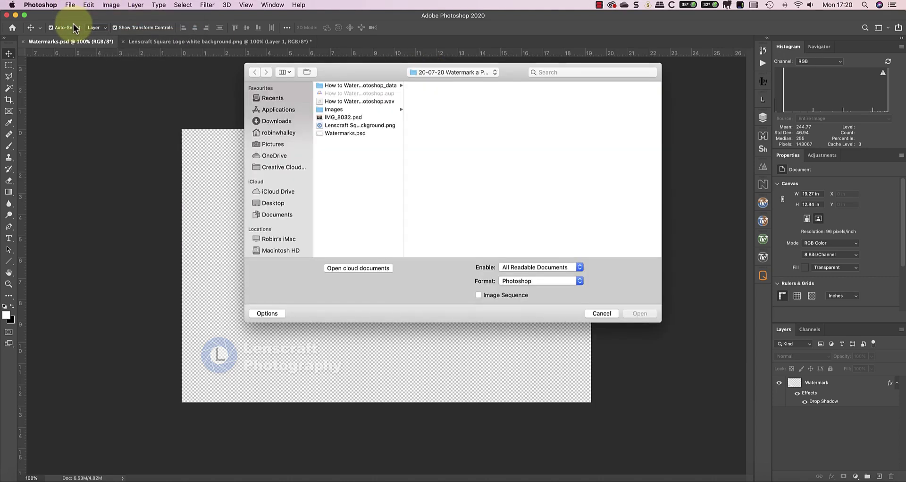
{"action": "left_click", "coordinate": [336, 108]}
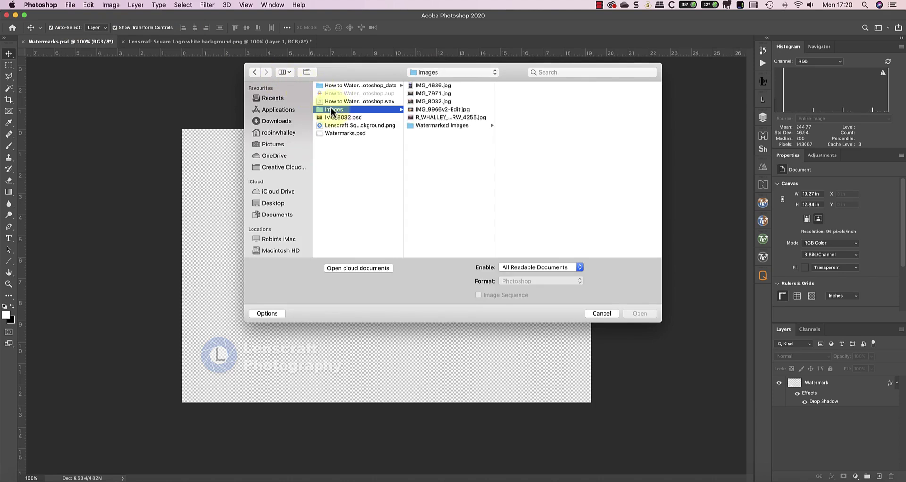
{"action": "left_click", "coordinate": [419, 87]}
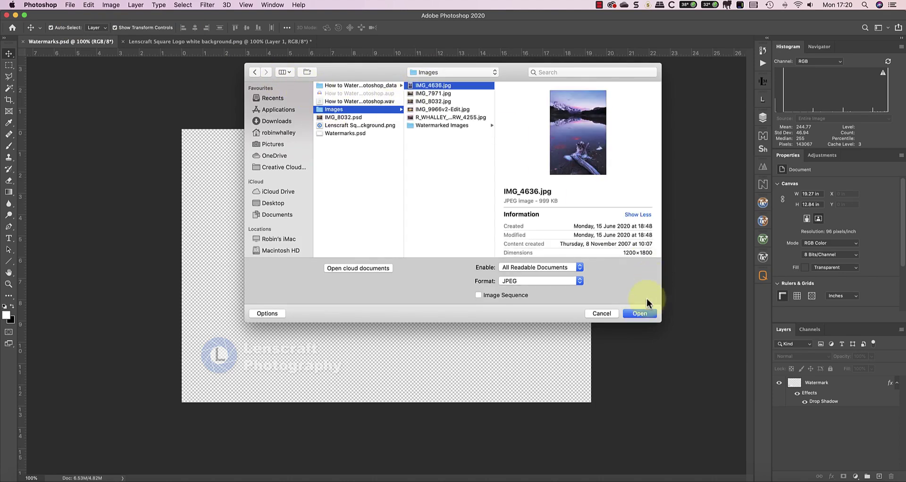
{"action": "left_click", "coordinate": [643, 316]}
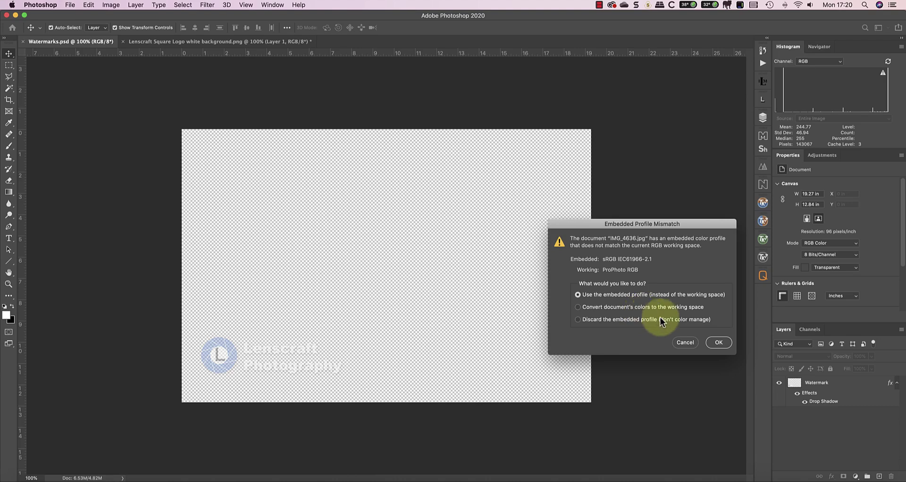
{"action": "left_click", "coordinate": [718, 342]}
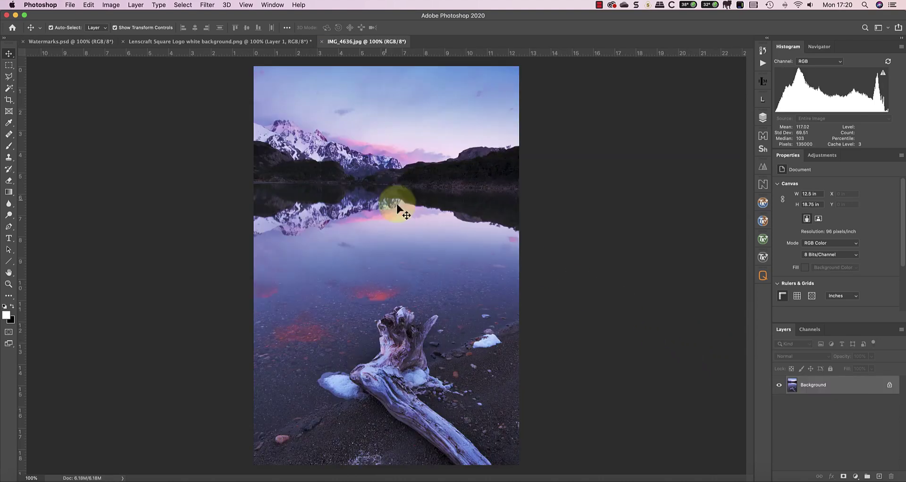
Copy the Watermark layer from Watermarks.psd and paste it onto the IMG_4636 lake photo.
{"action": "left_click", "coordinate": [68, 39]}
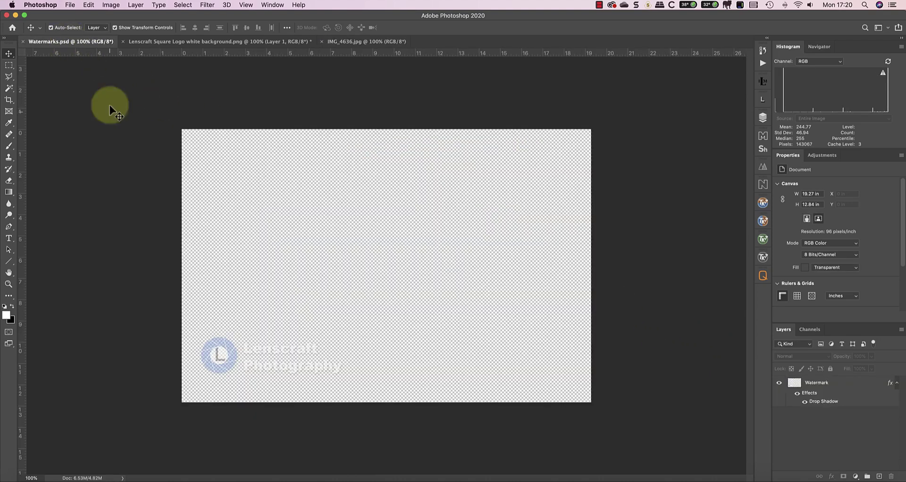
{"action": "left_click", "coordinate": [801, 384]}
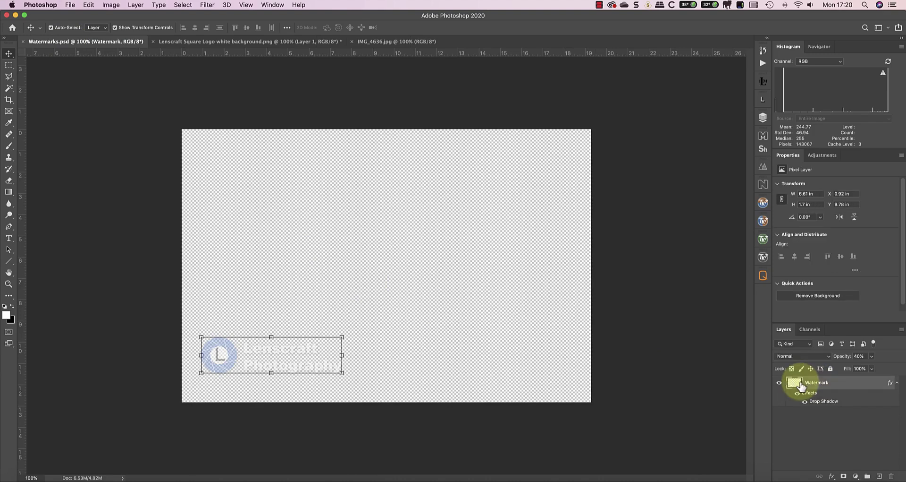
{"action": "left_click", "coordinate": [88, 4]}
{"action": "left_click", "coordinate": [96, 68]}
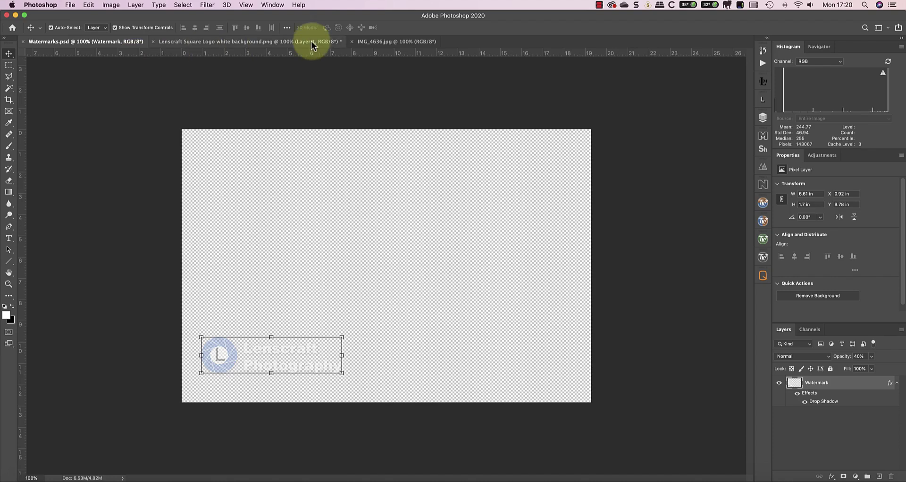
{"action": "left_click", "coordinate": [371, 41]}
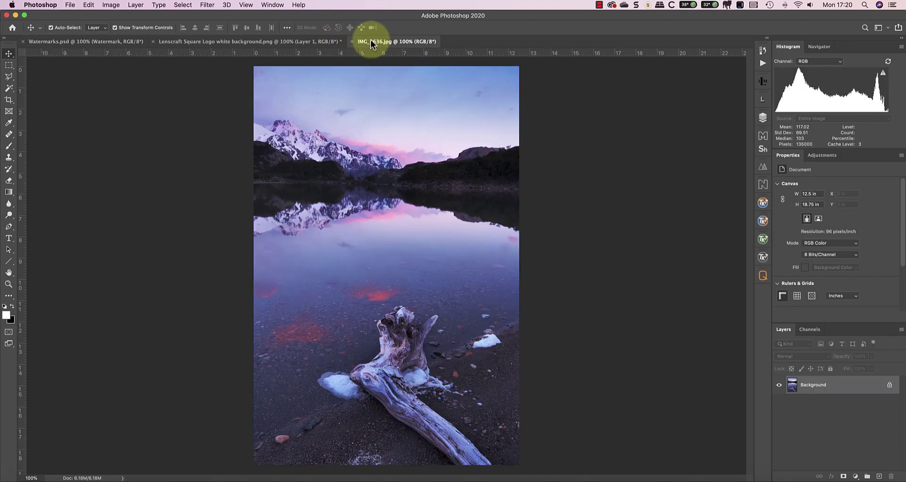
{"action": "left_click", "coordinate": [89, 5]}
{"action": "left_click", "coordinate": [97, 85]}
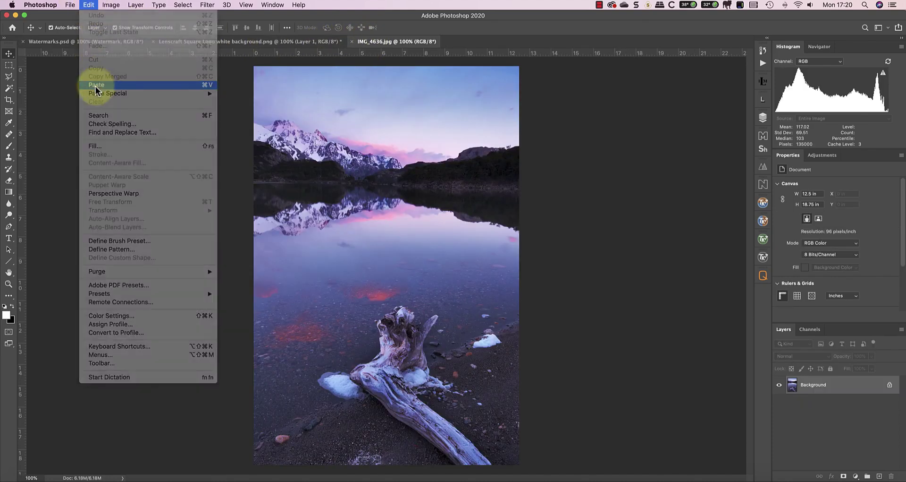
{"action": "left_click", "coordinate": [107, 97]}
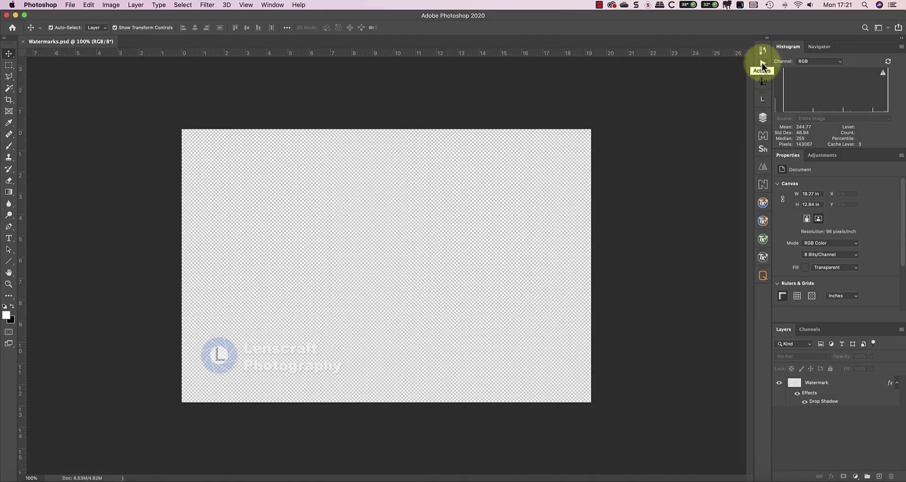
Create a new action named 'Watermarking' and start recording.
{"action": "left_click", "coordinate": [762, 63]}
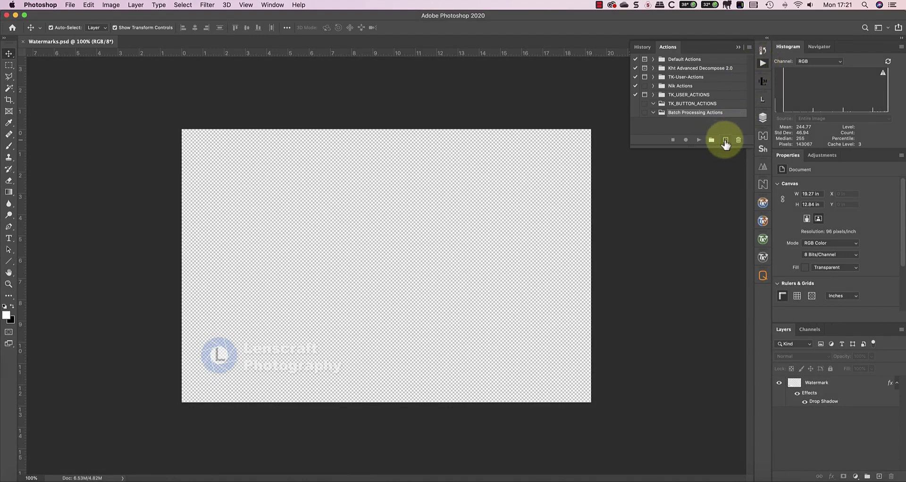
{"action": "left_click", "coordinate": [725, 141]}
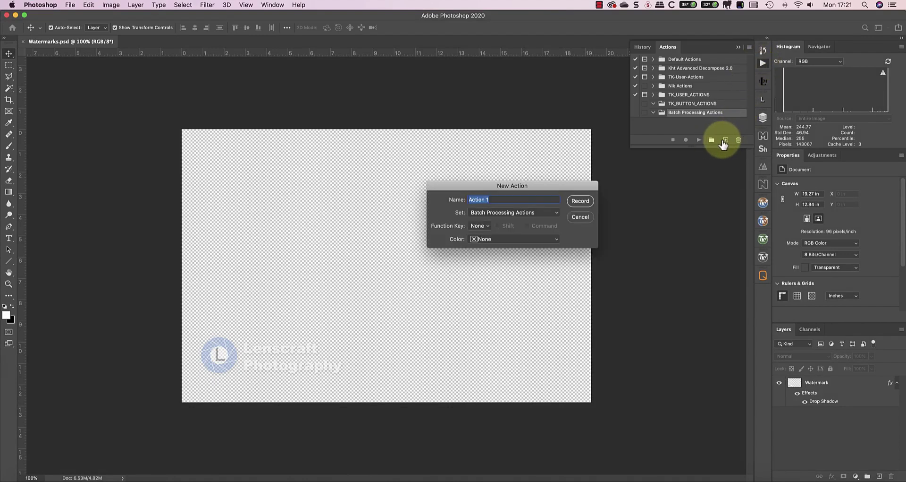
{"action": "type", "text": "Watermarking"}
{"action": "left_click", "coordinate": [580, 202]}
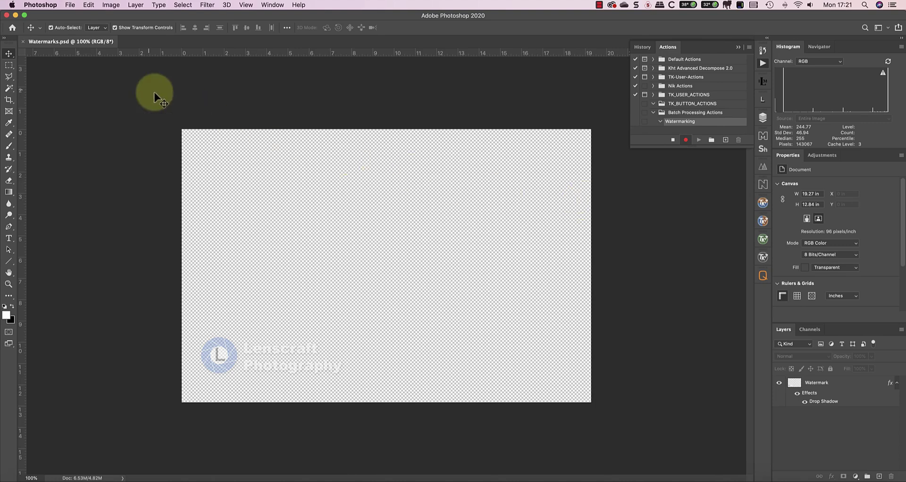
Open IMG_4636.jpg as the action's first recorded step.
{"action": "left_click", "coordinate": [70, 5]}
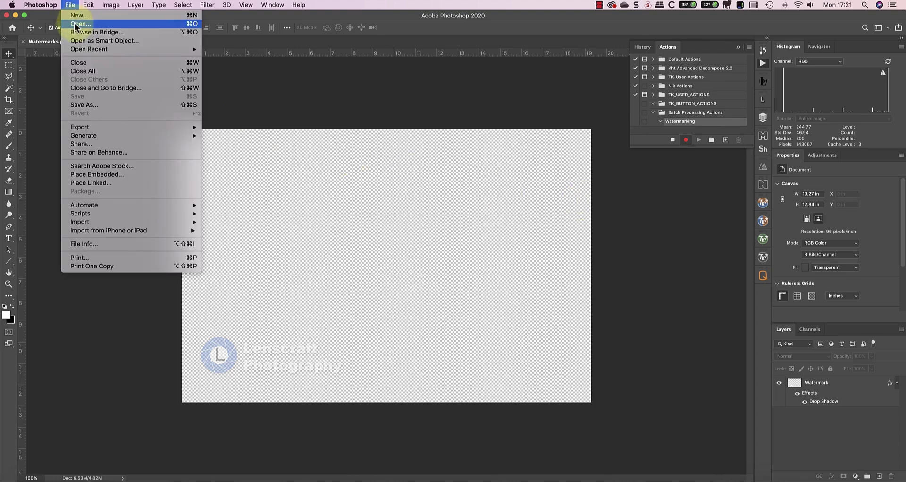
{"action": "left_click", "coordinate": [75, 23]}
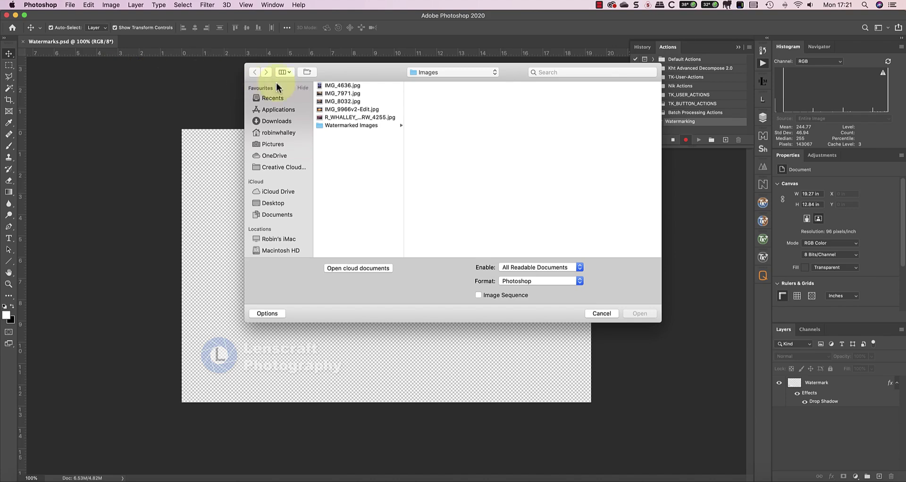
{"action": "left_click", "coordinate": [330, 86]}
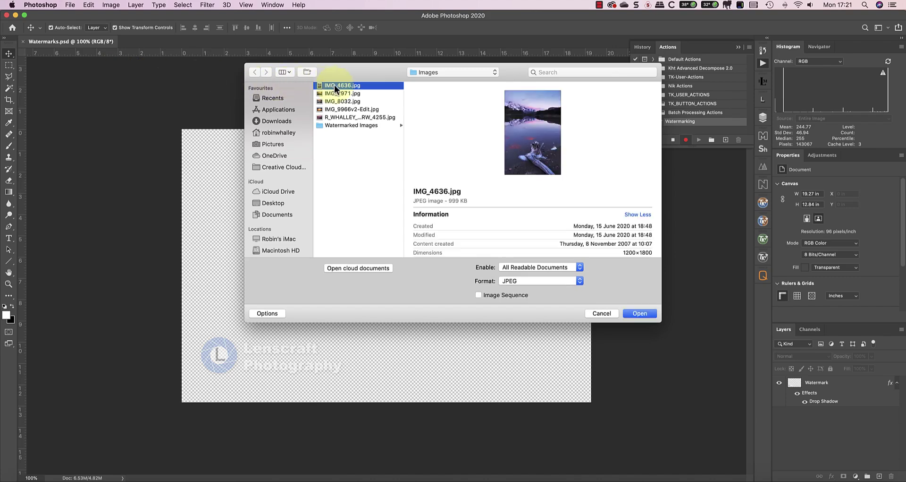
{"action": "left_click", "coordinate": [634, 311]}
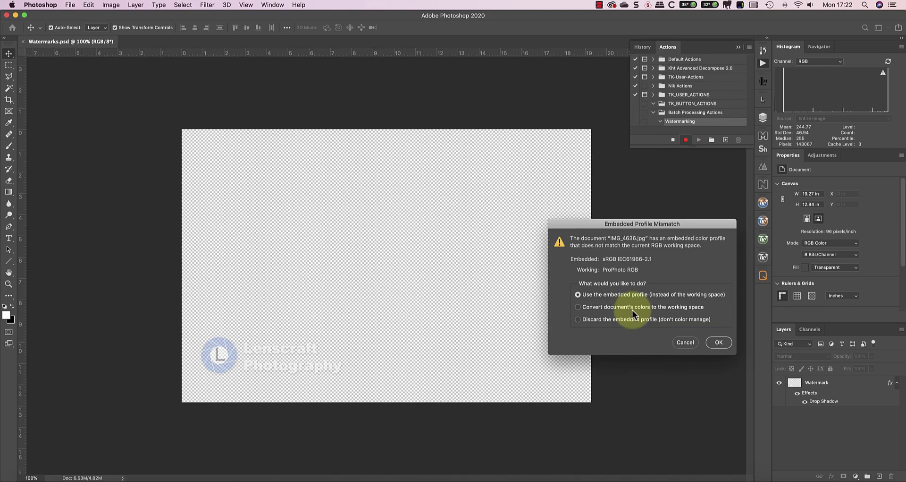
Keep the embedded profile, then copy the Watermark layer and paste it onto IMG_4636.
{"action": "left_click", "coordinate": [719, 342]}
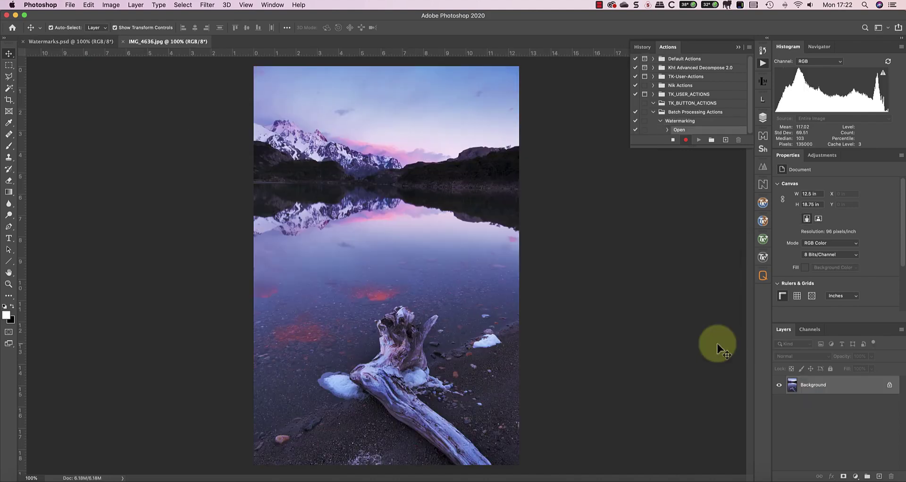
{"action": "left_click", "coordinate": [71, 43]}
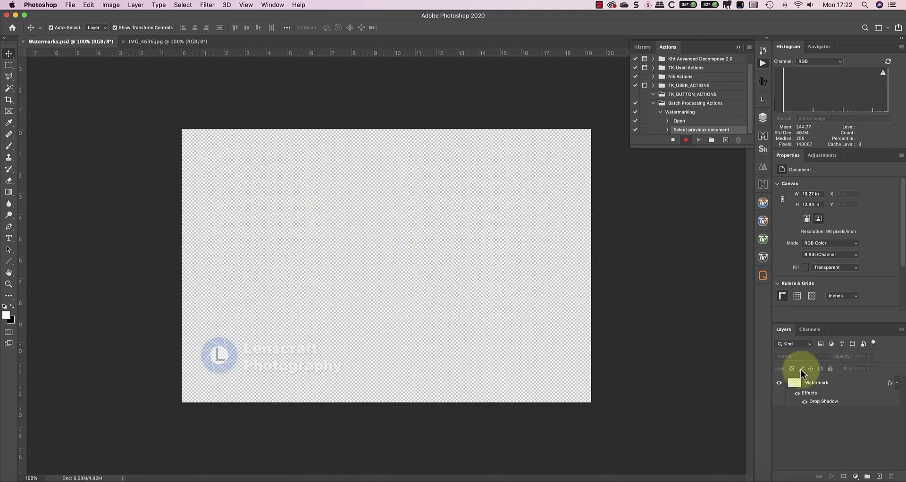
{"action": "left_click", "coordinate": [817, 382]}
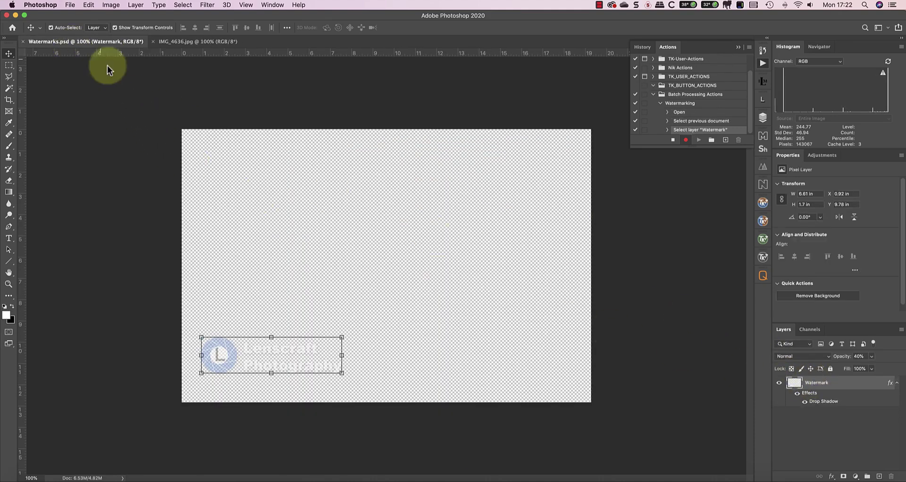
{"action": "left_click", "coordinate": [89, 4]}
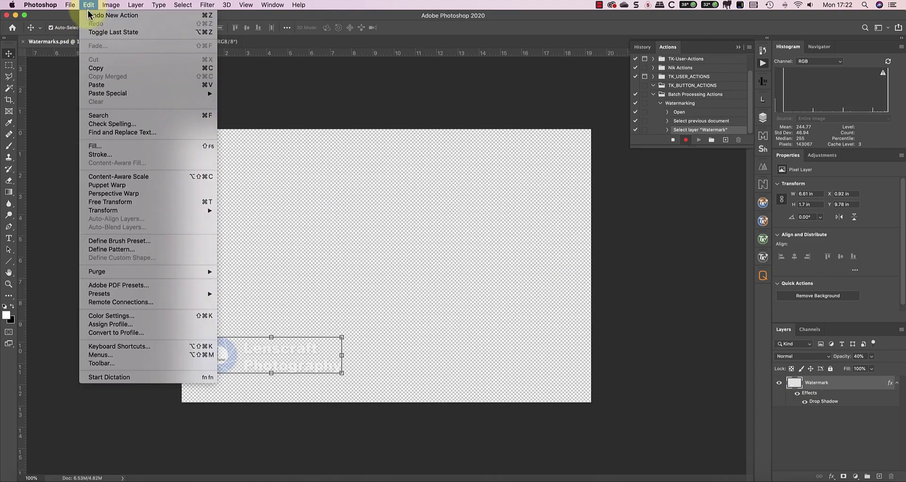
{"action": "left_click", "coordinate": [96, 68]}
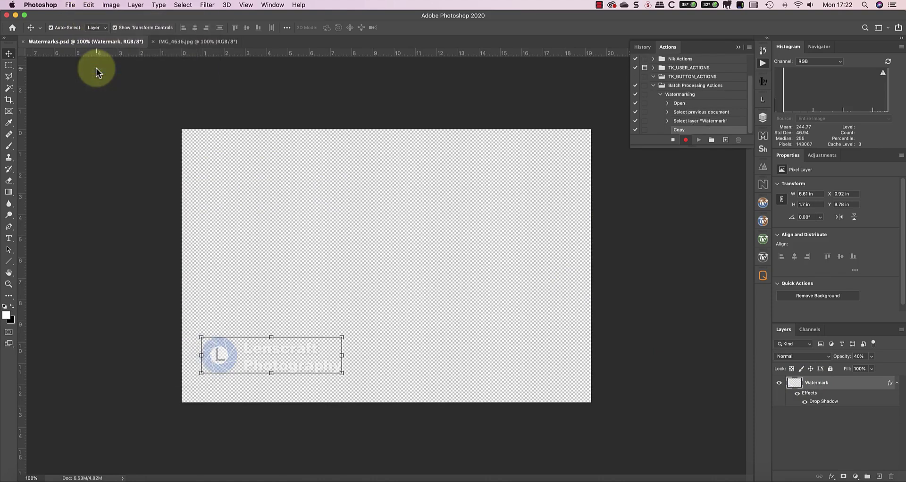
{"action": "left_click", "coordinate": [168, 41]}
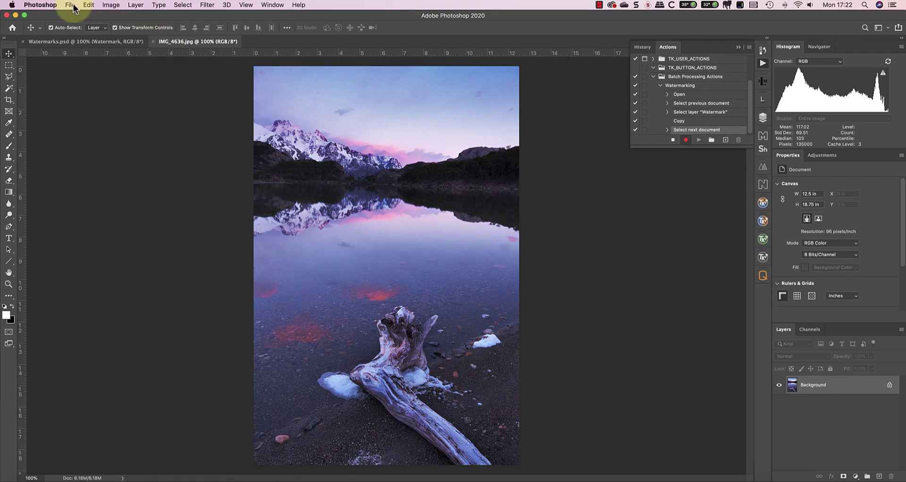
{"action": "left_click", "coordinate": [88, 5]}
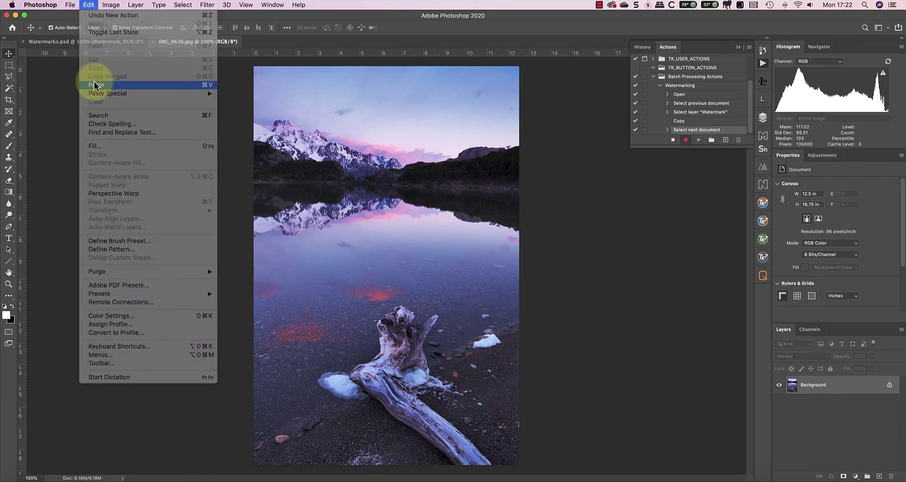
{"action": "left_click", "coordinate": [95, 85]}
Save the lake photo as IMG_4636-watermarked.psd in the Watermarked Images folder.
{"action": "left_click", "coordinate": [69, 6]}
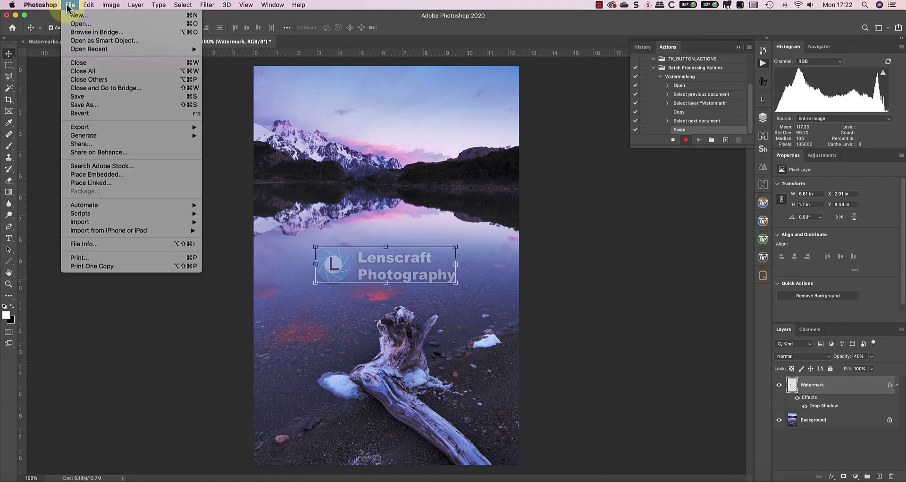
{"action": "left_click", "coordinate": [87, 104]}
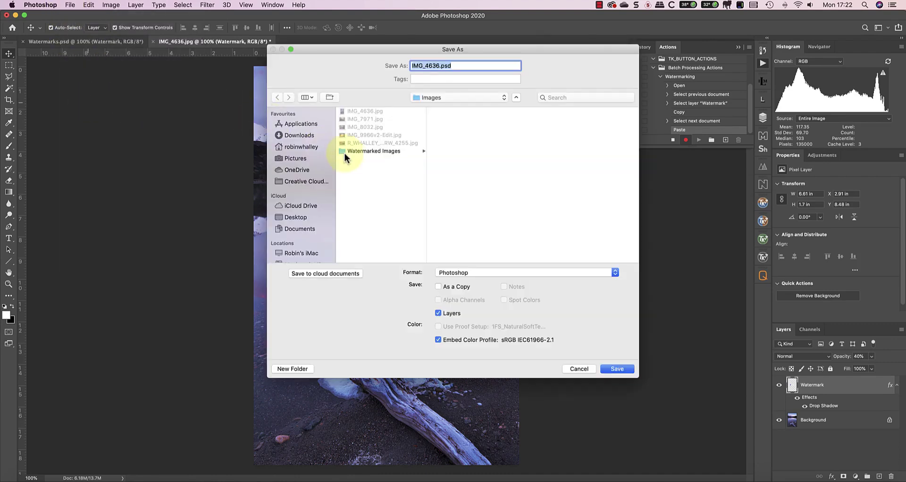
{"action": "left_click", "coordinate": [351, 150]}
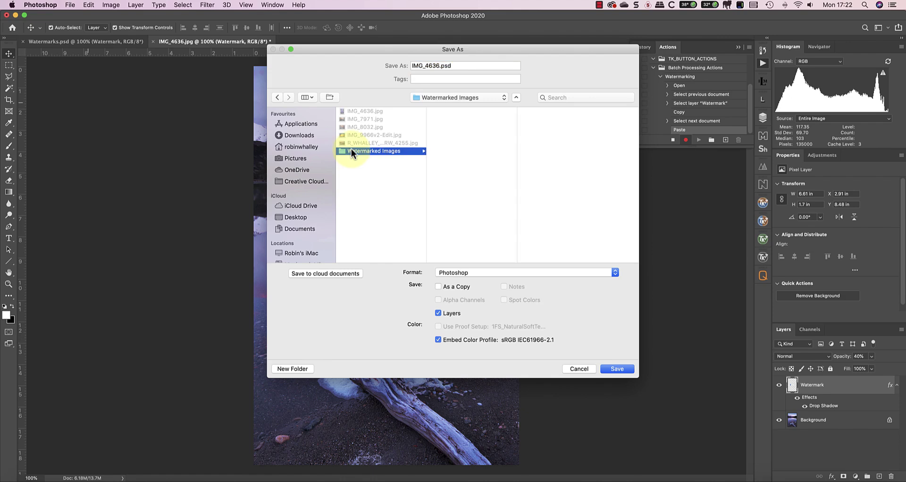
{"action": "left_click", "coordinate": [441, 66]}
{"action": "type", "text": "-watermar"}
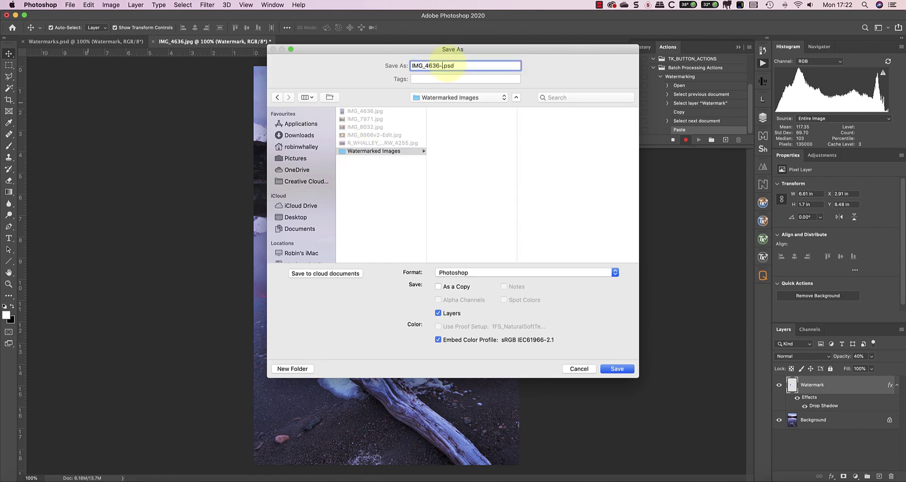
{"action": "type", "text": "ked"}
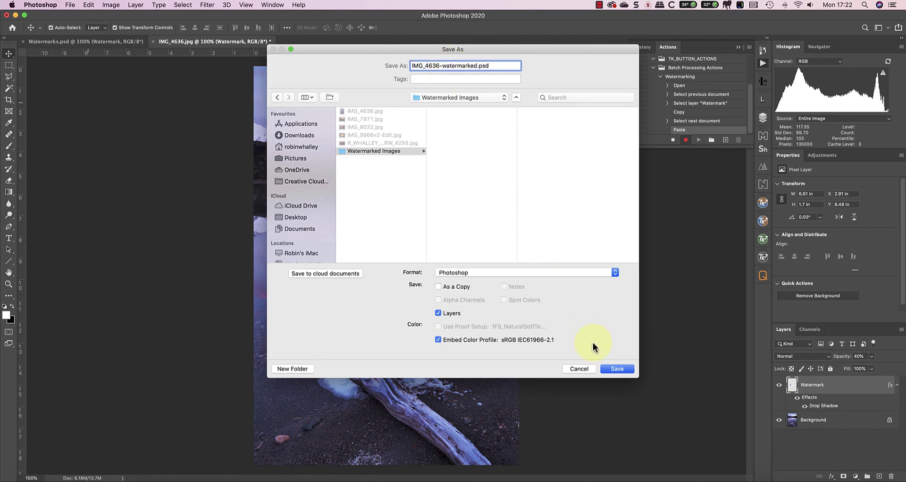
{"action": "left_click", "coordinate": [617, 367]}
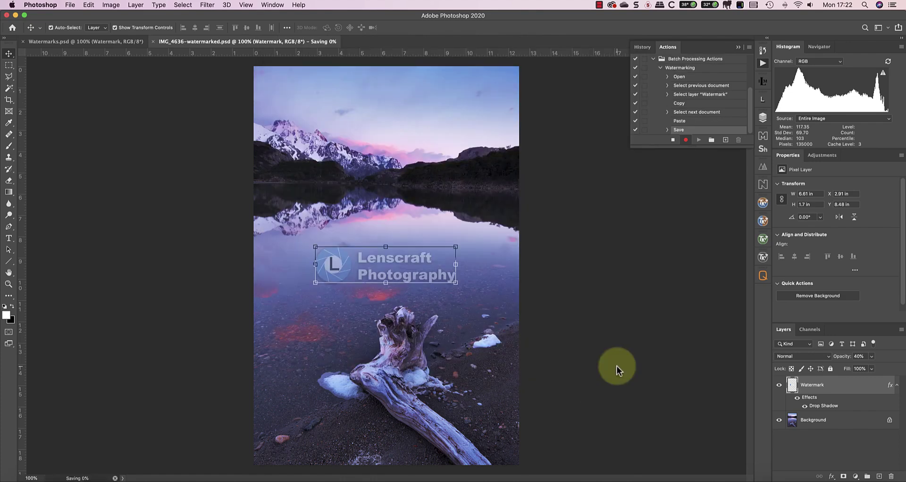
Stop recording the Watermarking action and close the IMG_4636-watermarked photo.
{"action": "left_click", "coordinate": [674, 141]}
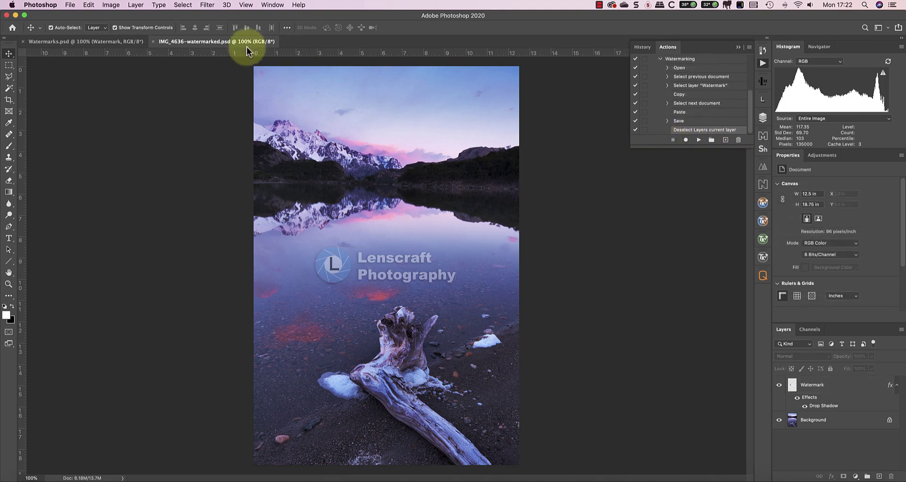
{"action": "left_click", "coordinate": [153, 42]}
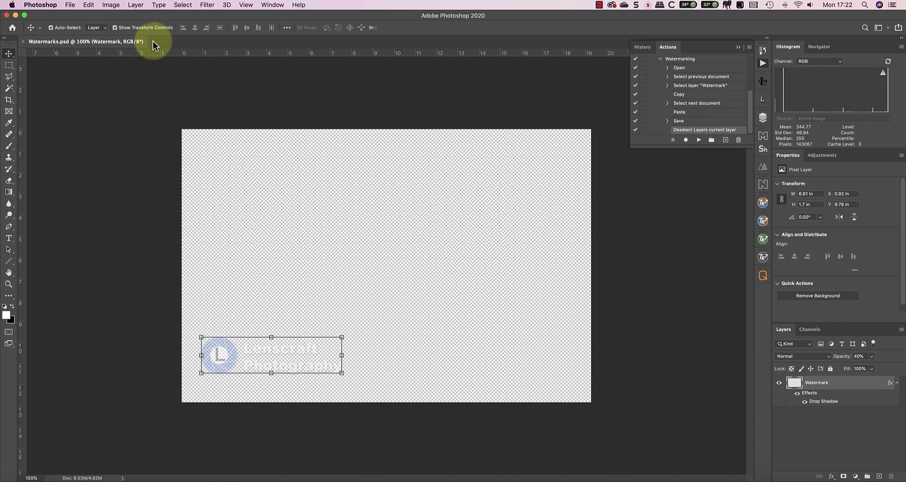
{"action": "left_click", "coordinate": [146, 111]}
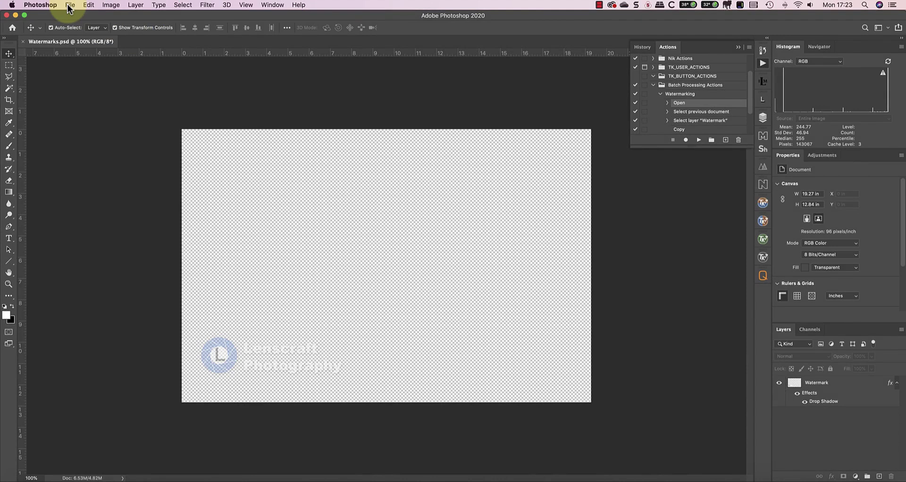
Open the Batch dialog from File > Automate.
{"action": "left_click", "coordinate": [70, 5]}
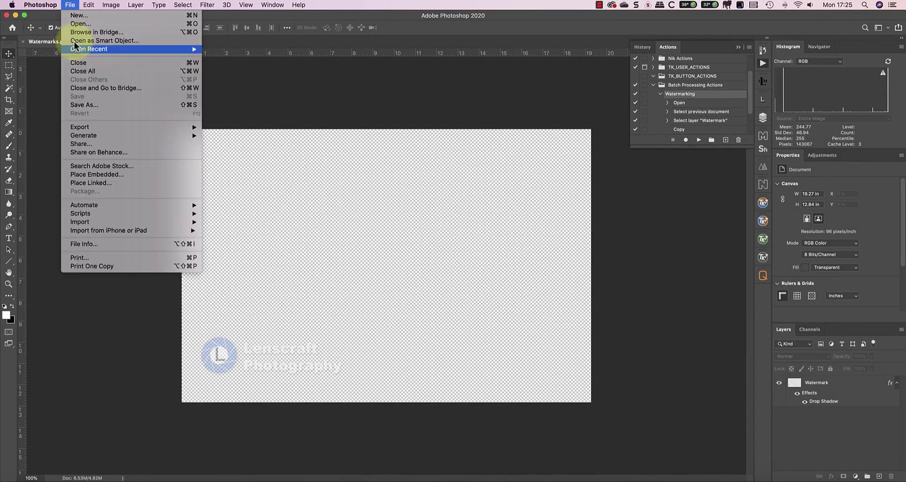
{"action": "mouse_move", "coordinate": [106, 205]}
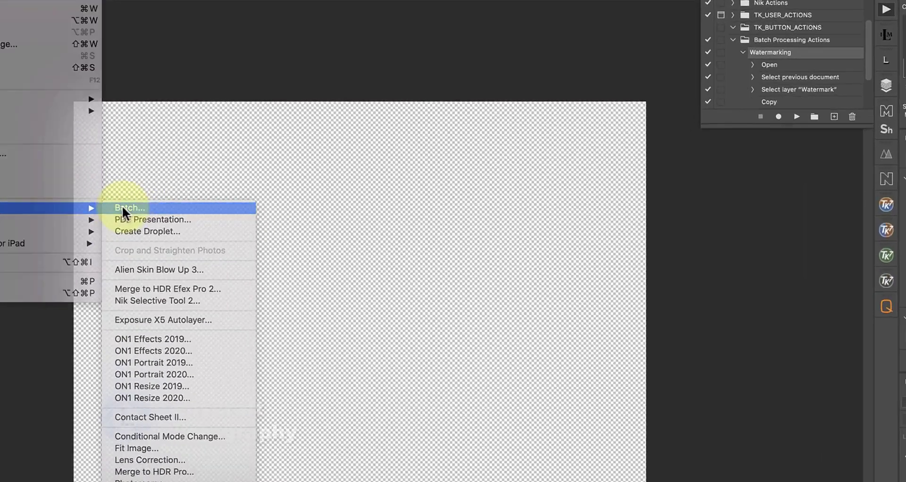
{"action": "left_click", "coordinate": [210, 204]}
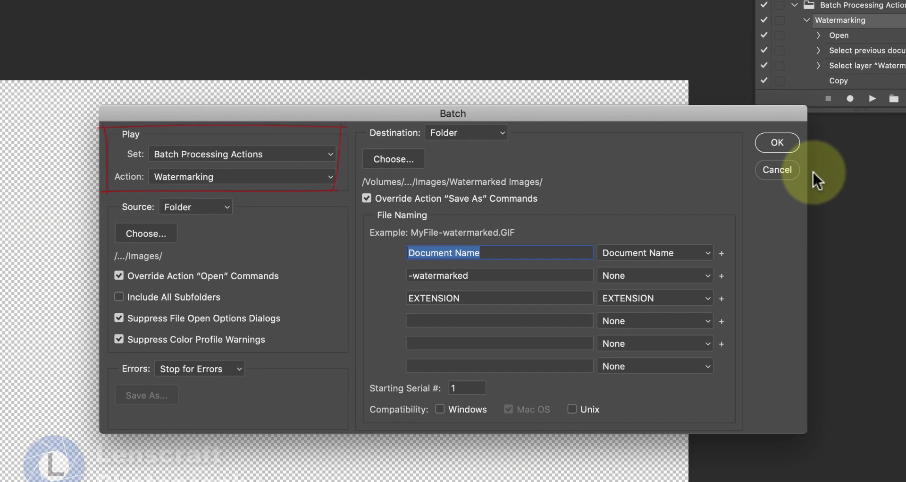
Choose the Images folder as the Batch source folder.
{"action": "left_click", "coordinate": [166, 231]}
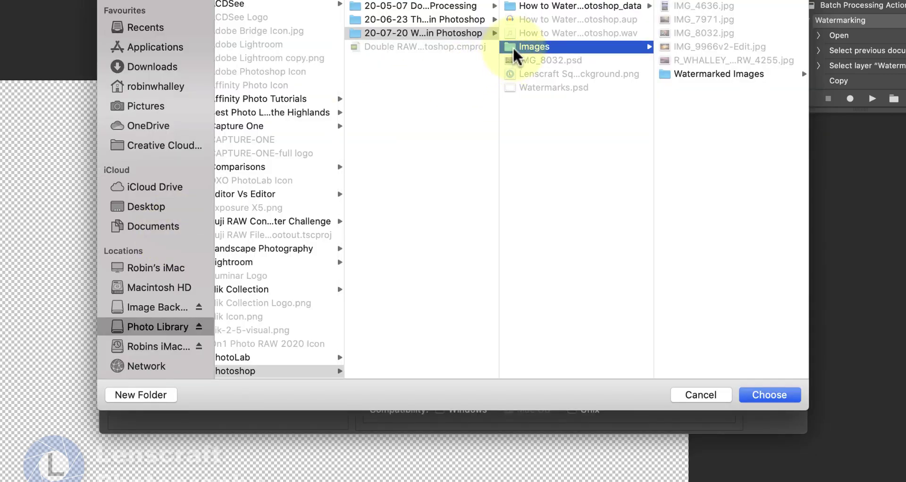
{"action": "left_click", "coordinate": [768, 393]}
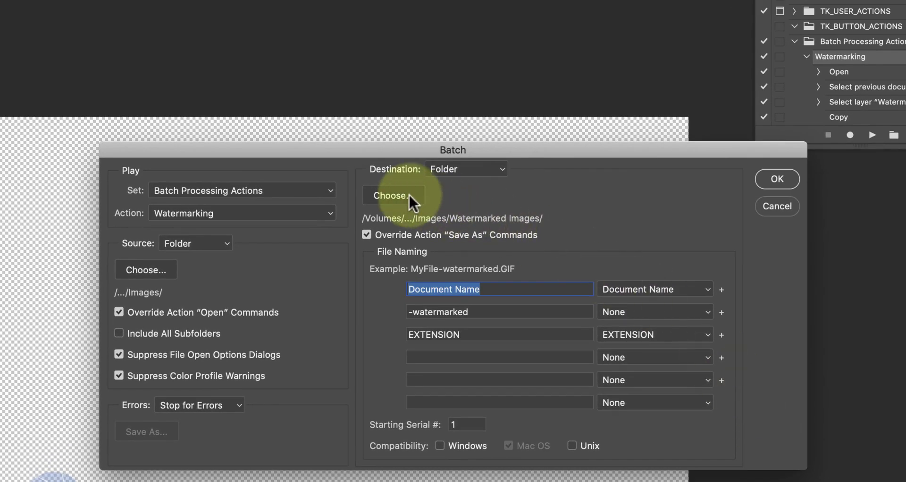
Set the Batch destination to Watermarked Images and run the Watermarking action.
{"action": "left_click", "coordinate": [409, 193]}
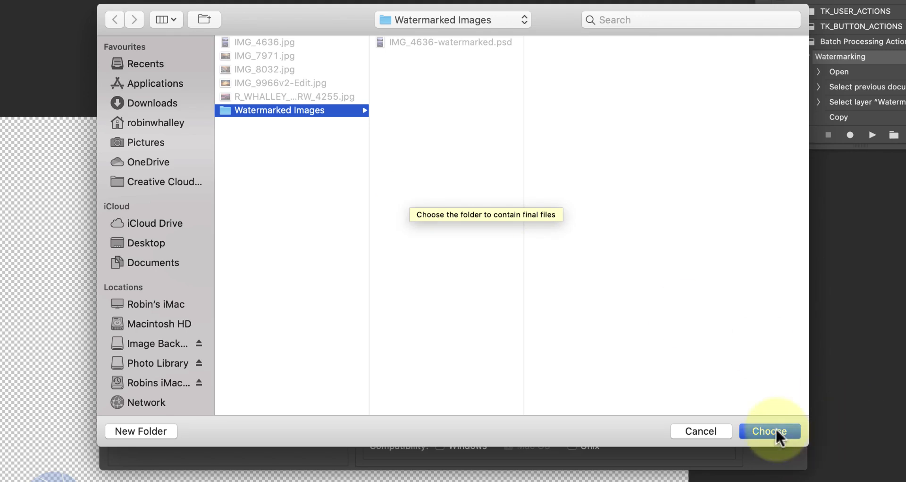
{"action": "left_click", "coordinate": [774, 430]}
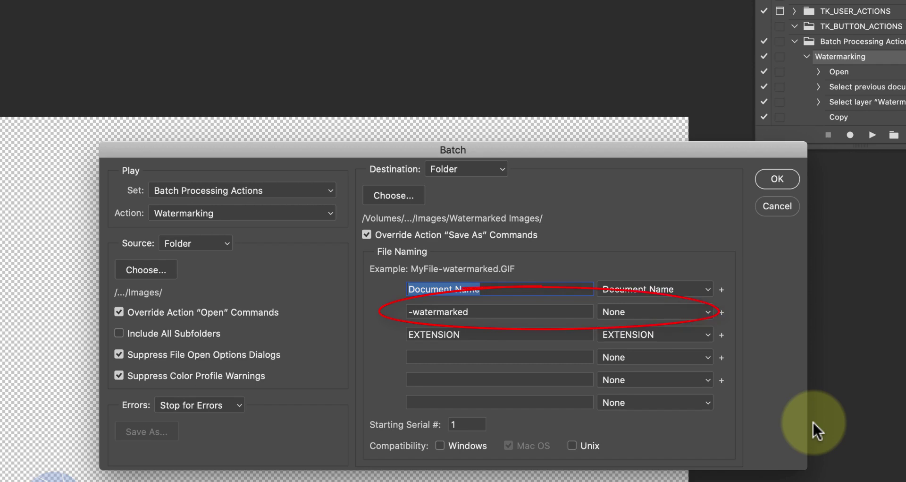
{"action": "left_click", "coordinate": [769, 172]}
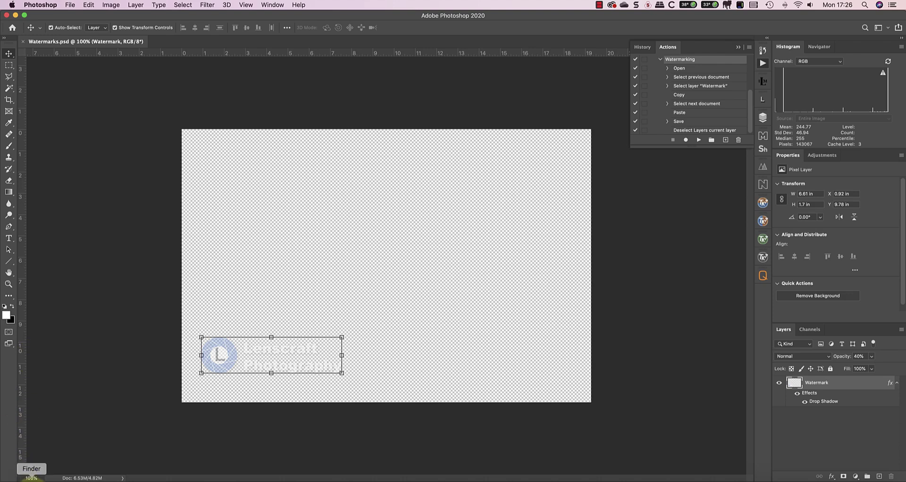
Open the Watermarked Images folder in Finder via the Dock's Images shortcut.
{"action": "right_click", "coordinate": [30, 478]}
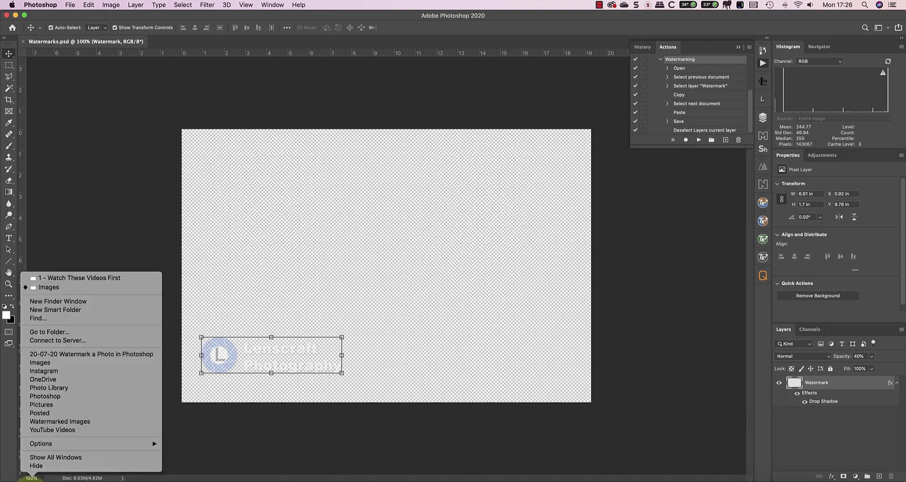
{"action": "left_click", "coordinate": [50, 289]}
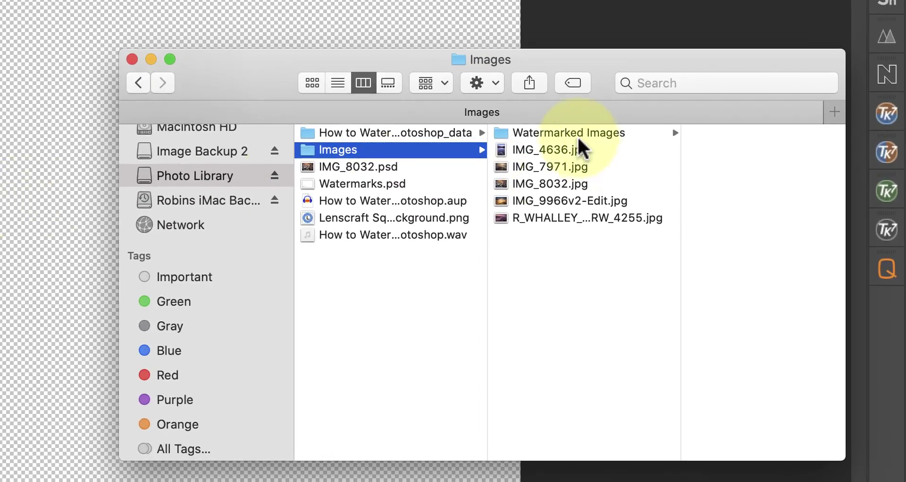
{"action": "left_click", "coordinate": [580, 138]}
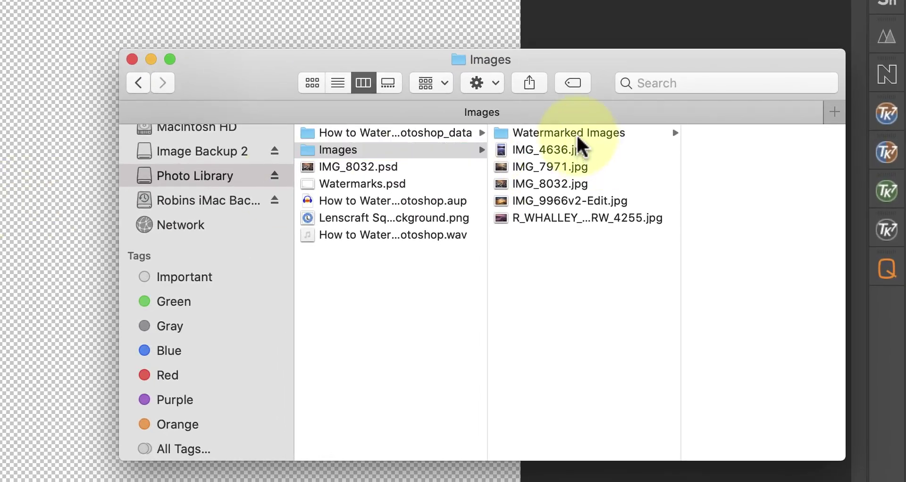
Preview each -watermarked.psd file, then select all five and bring up their context menu.
{"action": "left_click", "coordinate": [704, 132]}
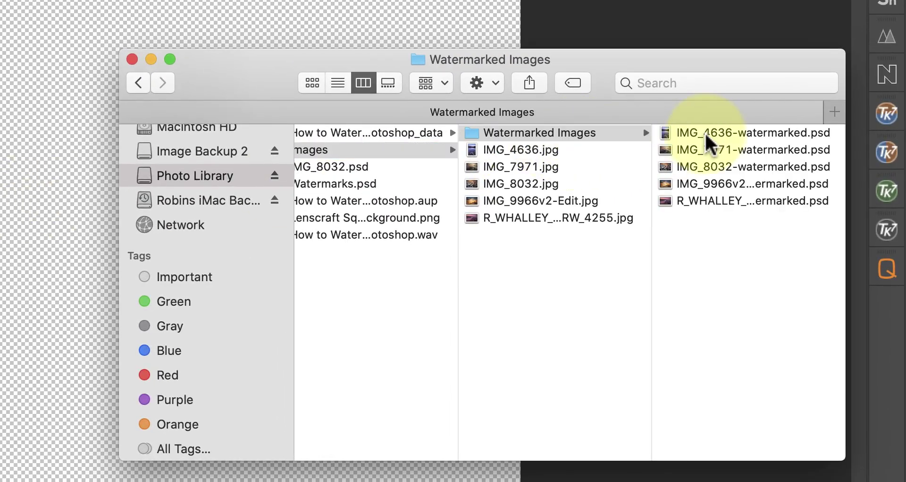
{"action": "key", "text": "Down"}
{"action": "key", "text": "Down"}
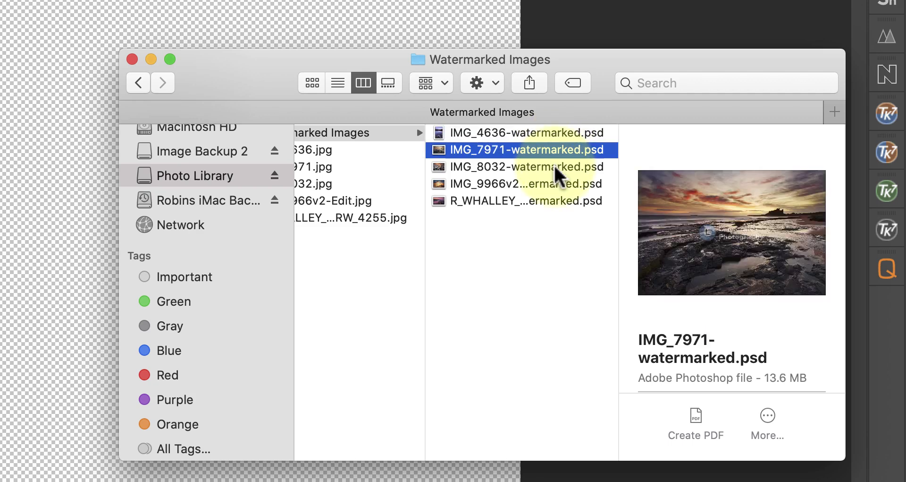
{"action": "key", "text": "Down"}
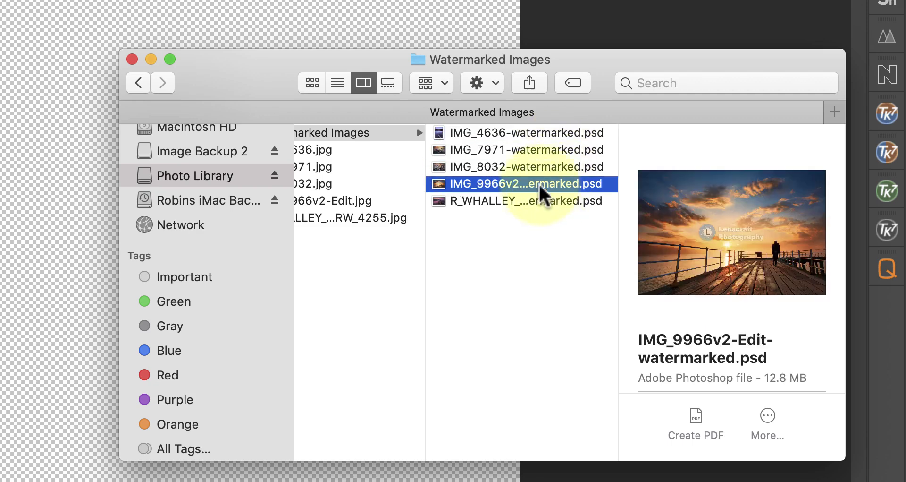
{"action": "key", "text": "Down"}
{"action": "left_click", "coordinate": [542, 133]}
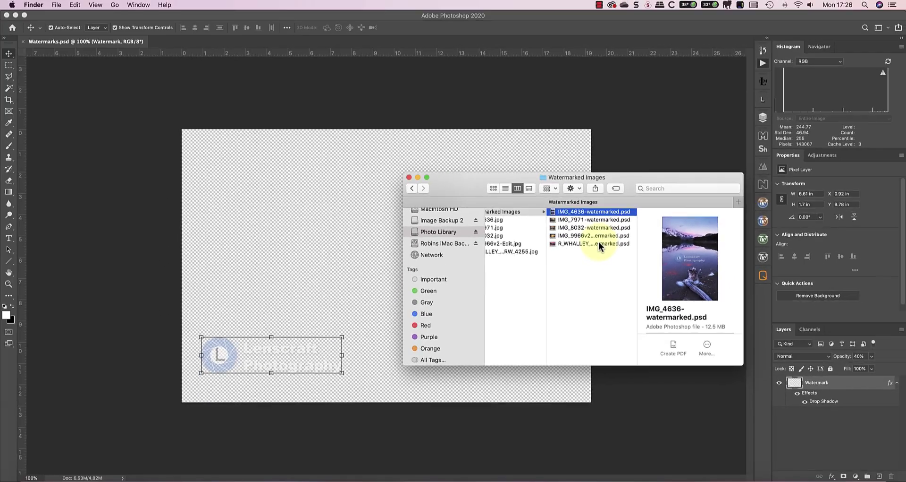
{"action": "left_click", "coordinate": [599, 243], "text": "shift"}
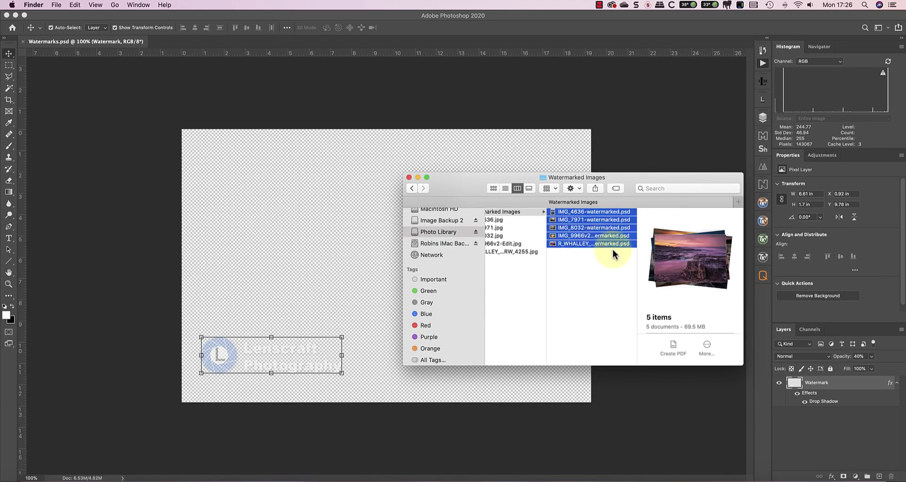
{"action": "right_click", "coordinate": [599, 232]}
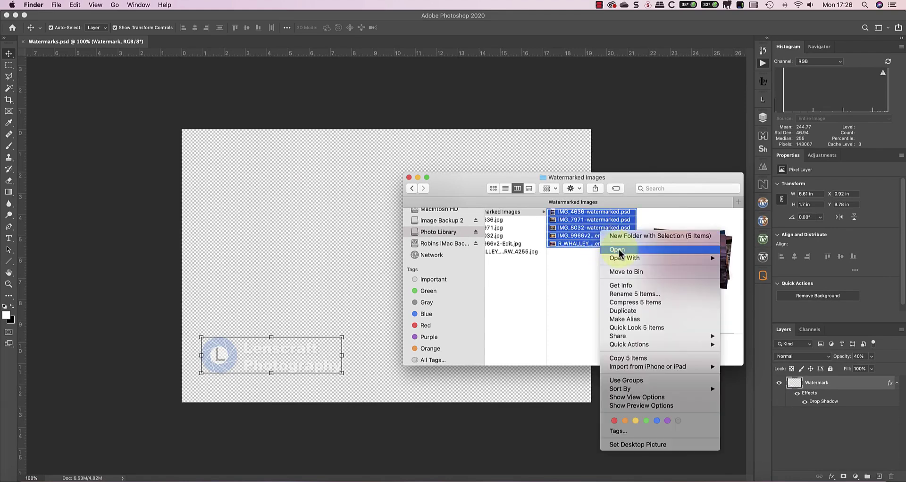
Open the five PSDs in Photoshop 2020 and drag the seascape's watermark to the lower-left corner.
{"action": "mouse_move", "coordinate": [624, 258]}
{"action": "left_click", "coordinate": [760, 258]}
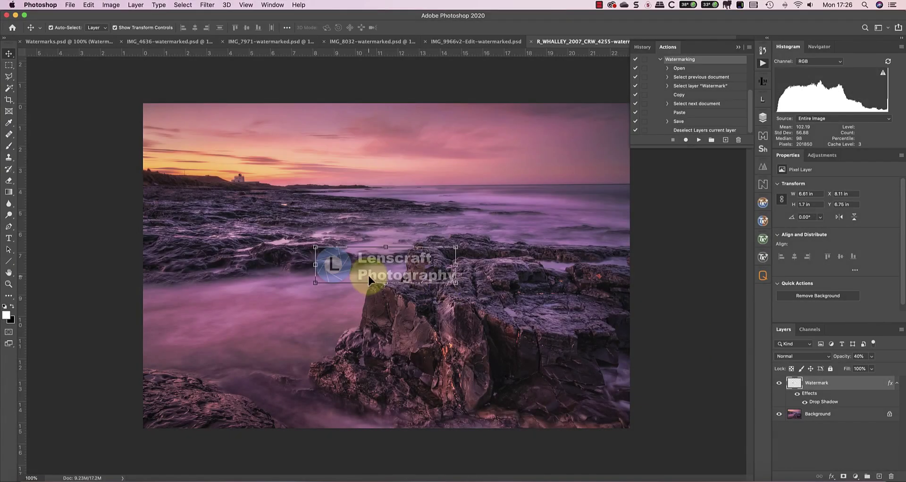
{"action": "left_click_drag", "start_coordinate": [367, 273], "coordinate": [224, 399]}
{"action": "left_click", "coordinate": [569, 292]}
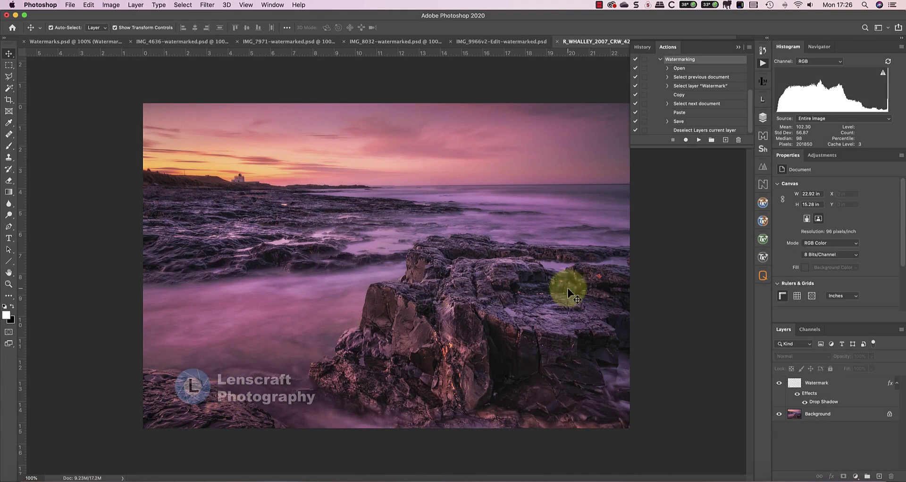